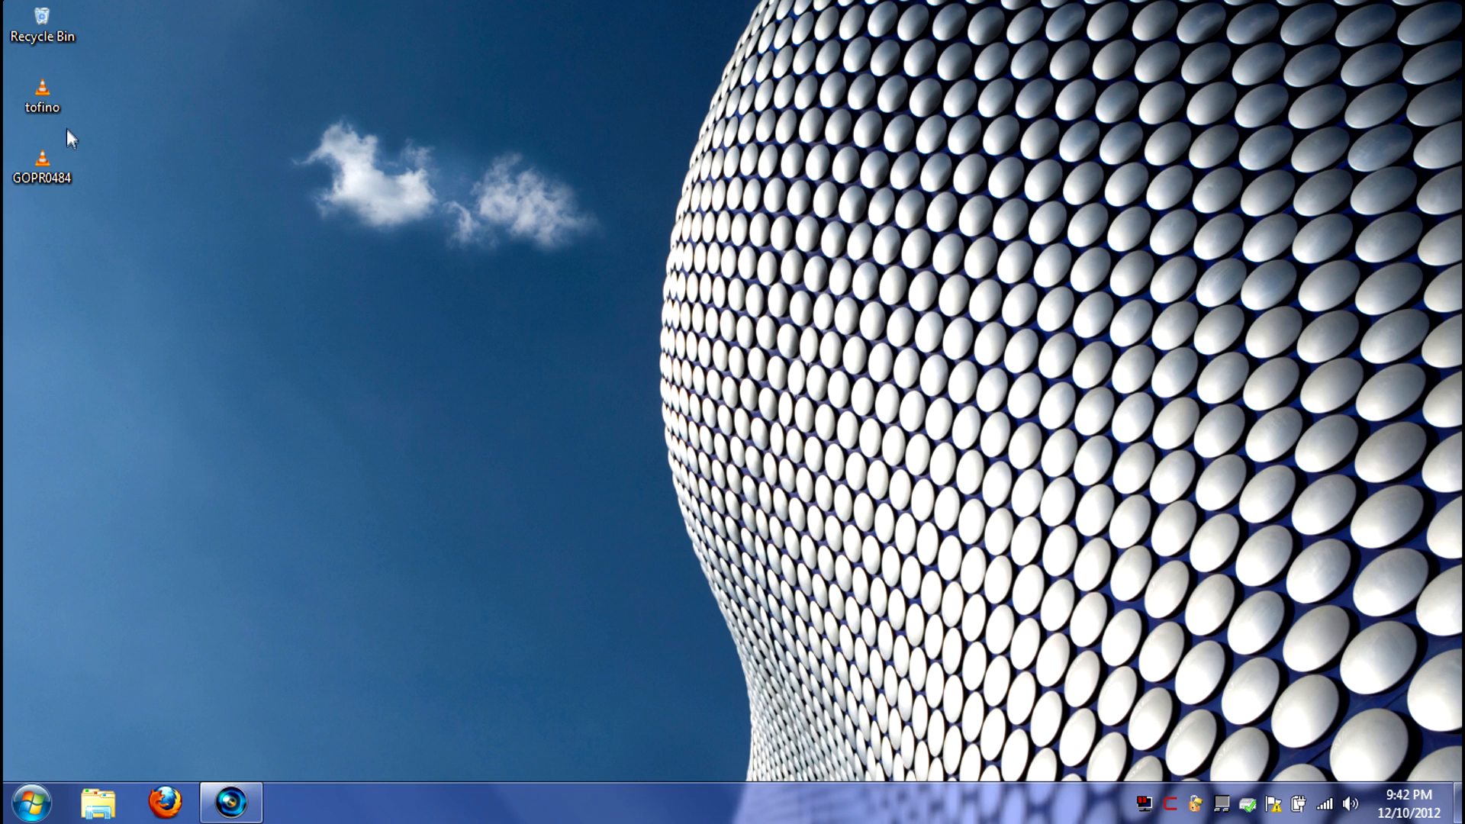
# Open the detailed properties of the GOPR0484 video on the desktop and move their window clear of the icons
pyautogui.rightClick(60, 190)
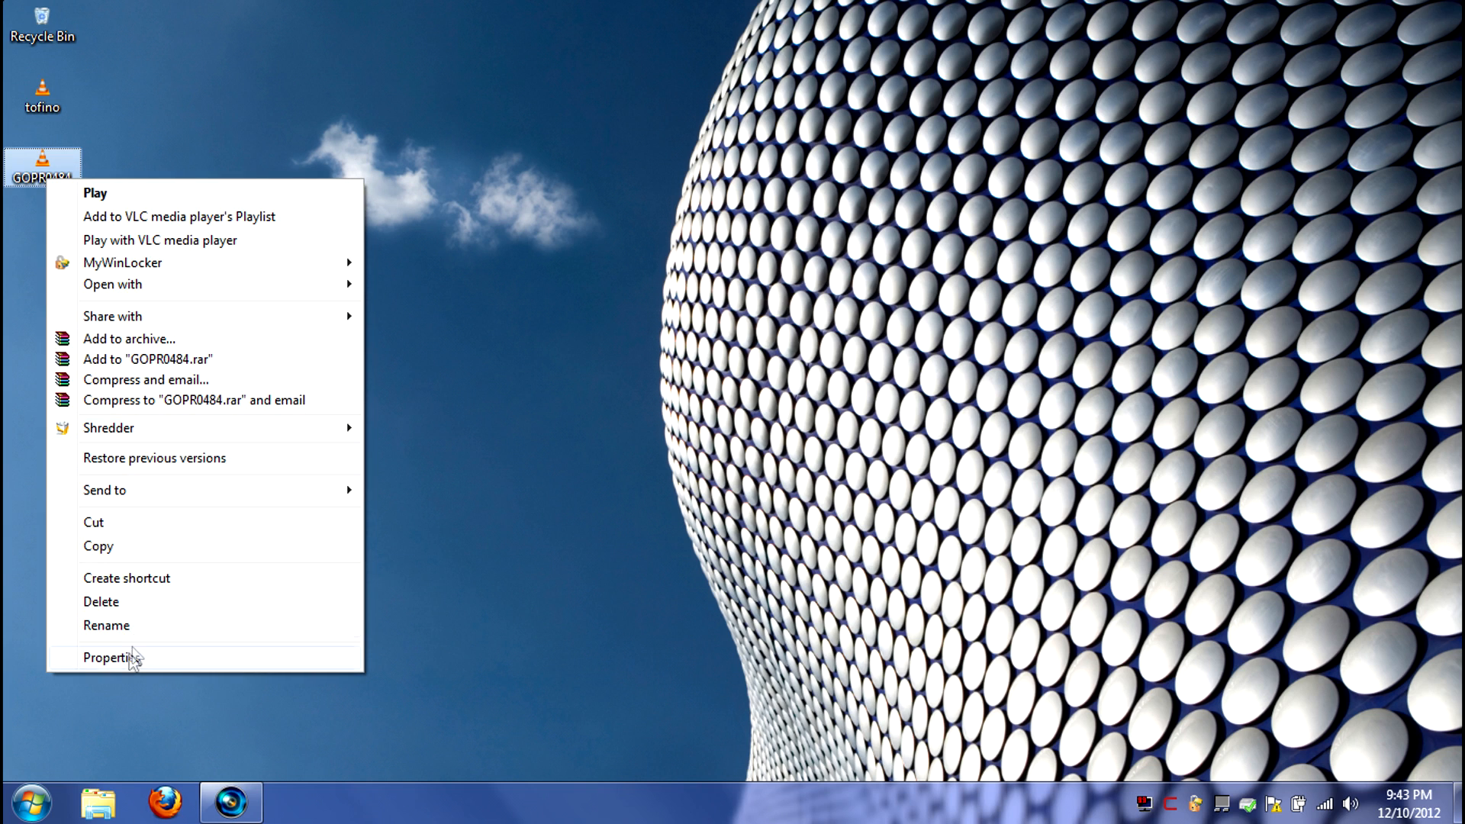
pyautogui.click(126, 660)
pyautogui.click(192, 229)
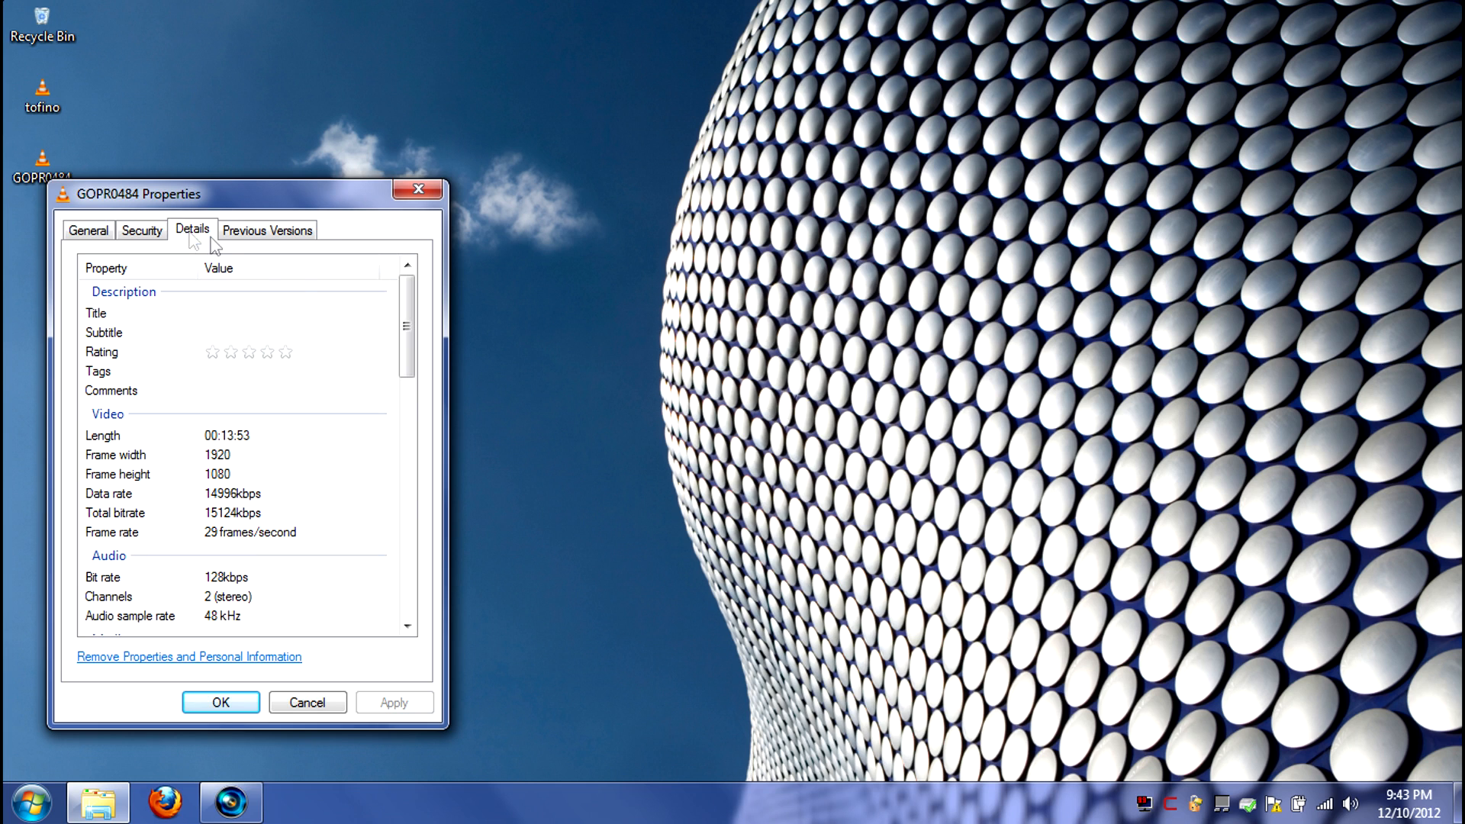
pyautogui.moveTo(298, 197); pyautogui.dragTo(347, 28)
# Compare the detailed properties of the tofino video side by side with those of GOPR0484, and close both windows
pyautogui.rightClick(50, 104)
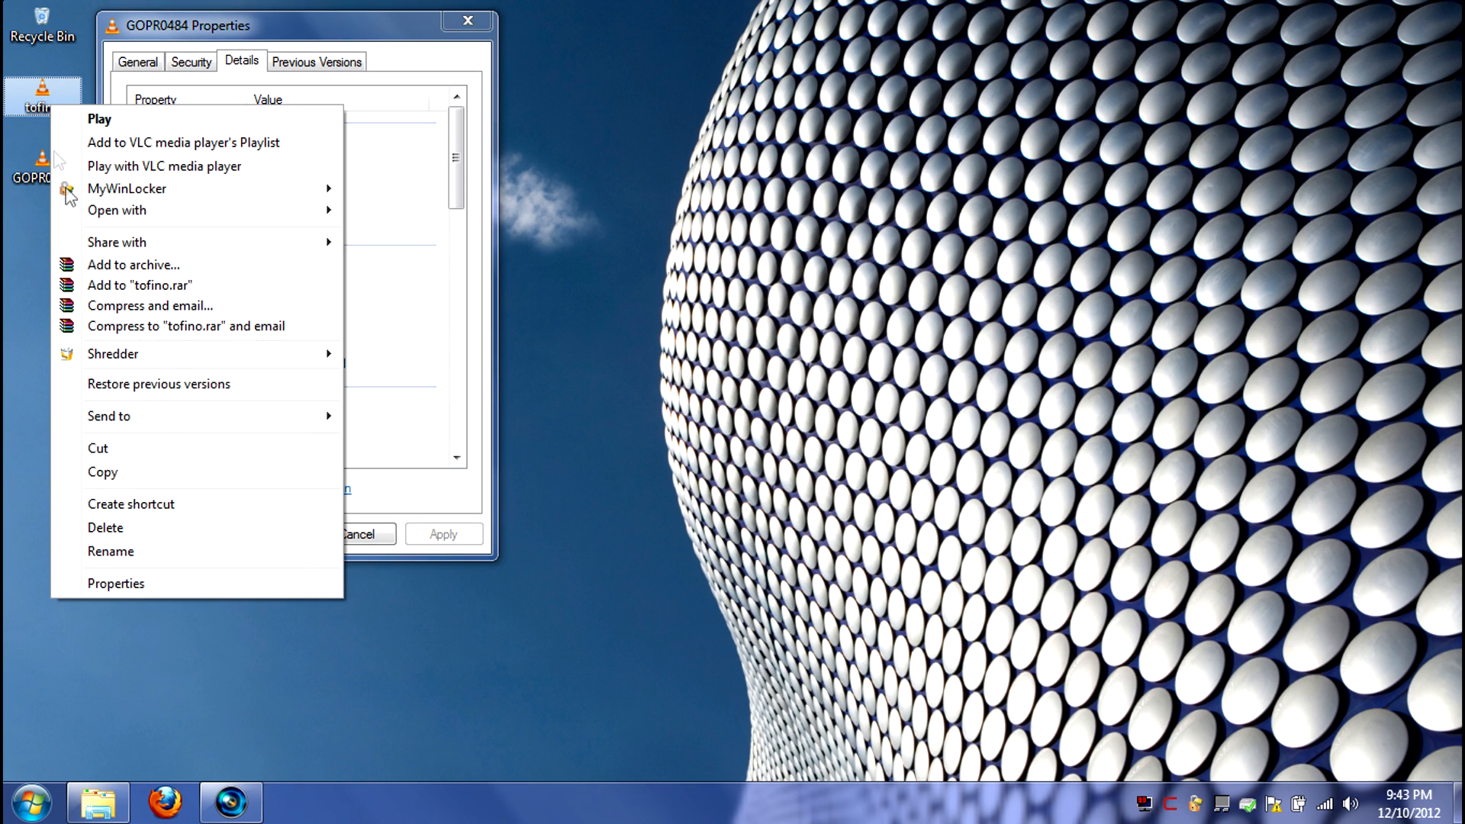
pyautogui.click(130, 583)
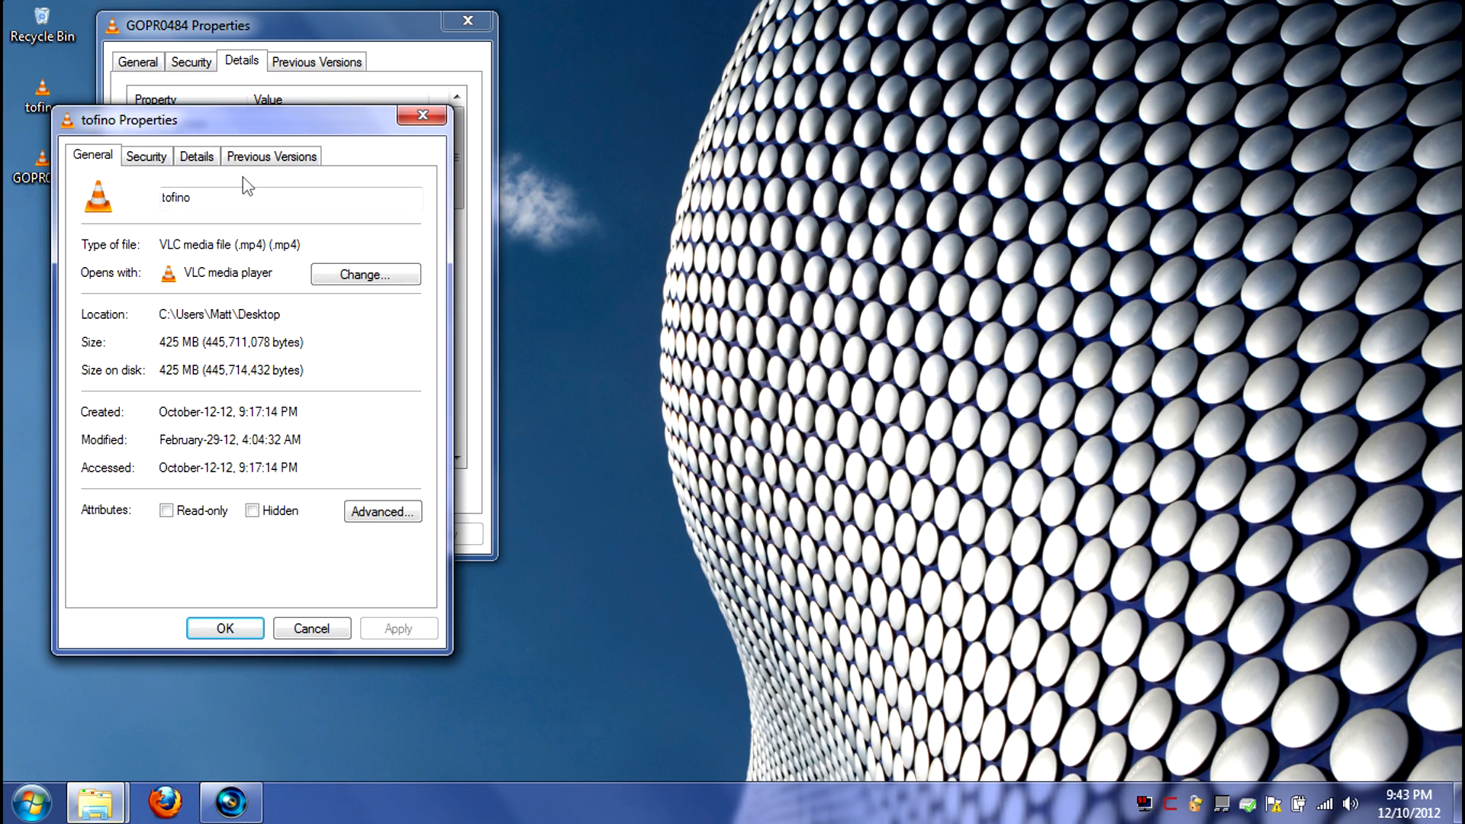
pyautogui.click(196, 156)
pyautogui.moveTo(208, 126); pyautogui.dragTo(668, 25)
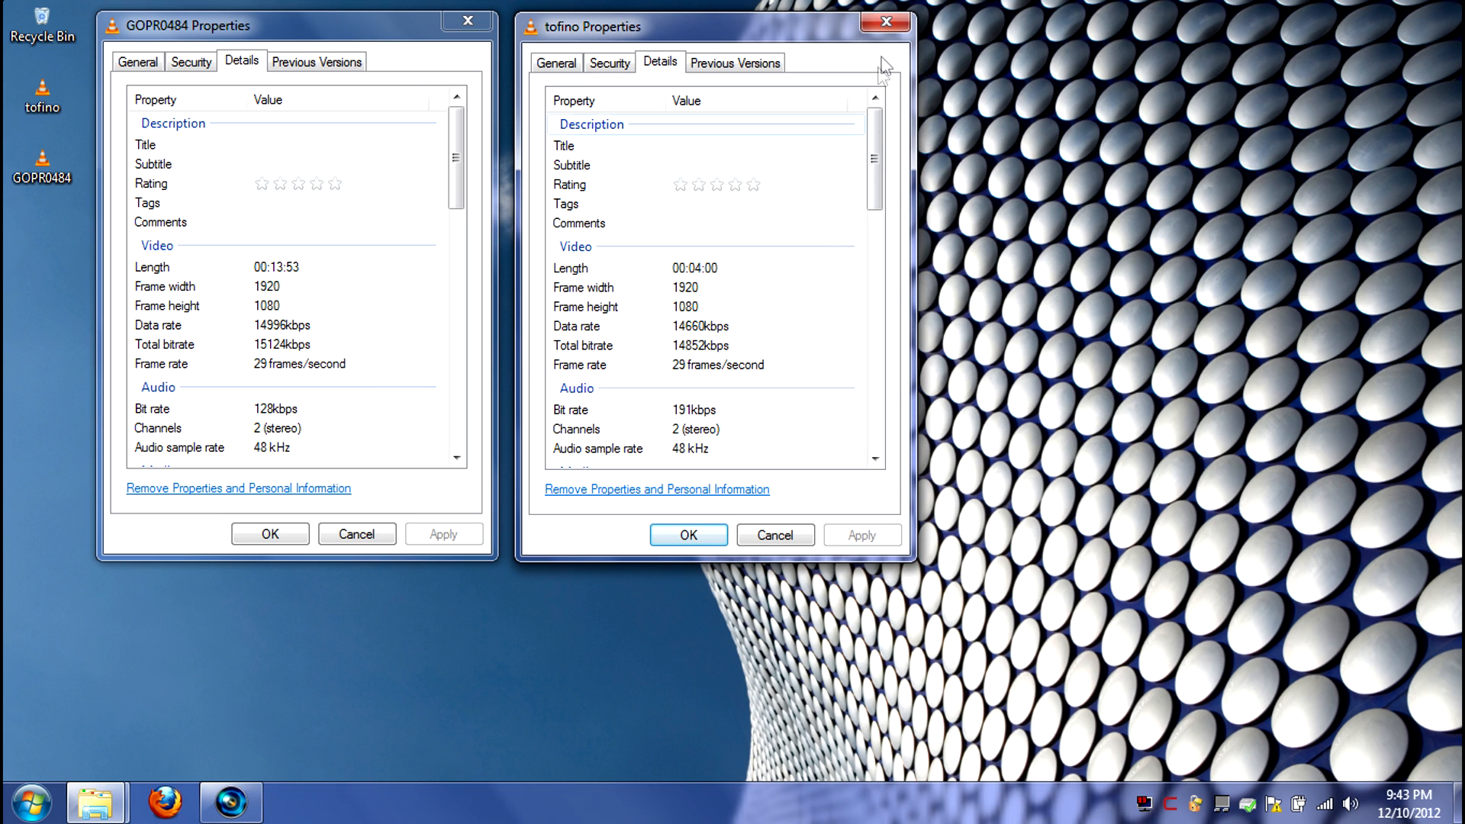
pyautogui.click(886, 23)
pyautogui.click(467, 21)
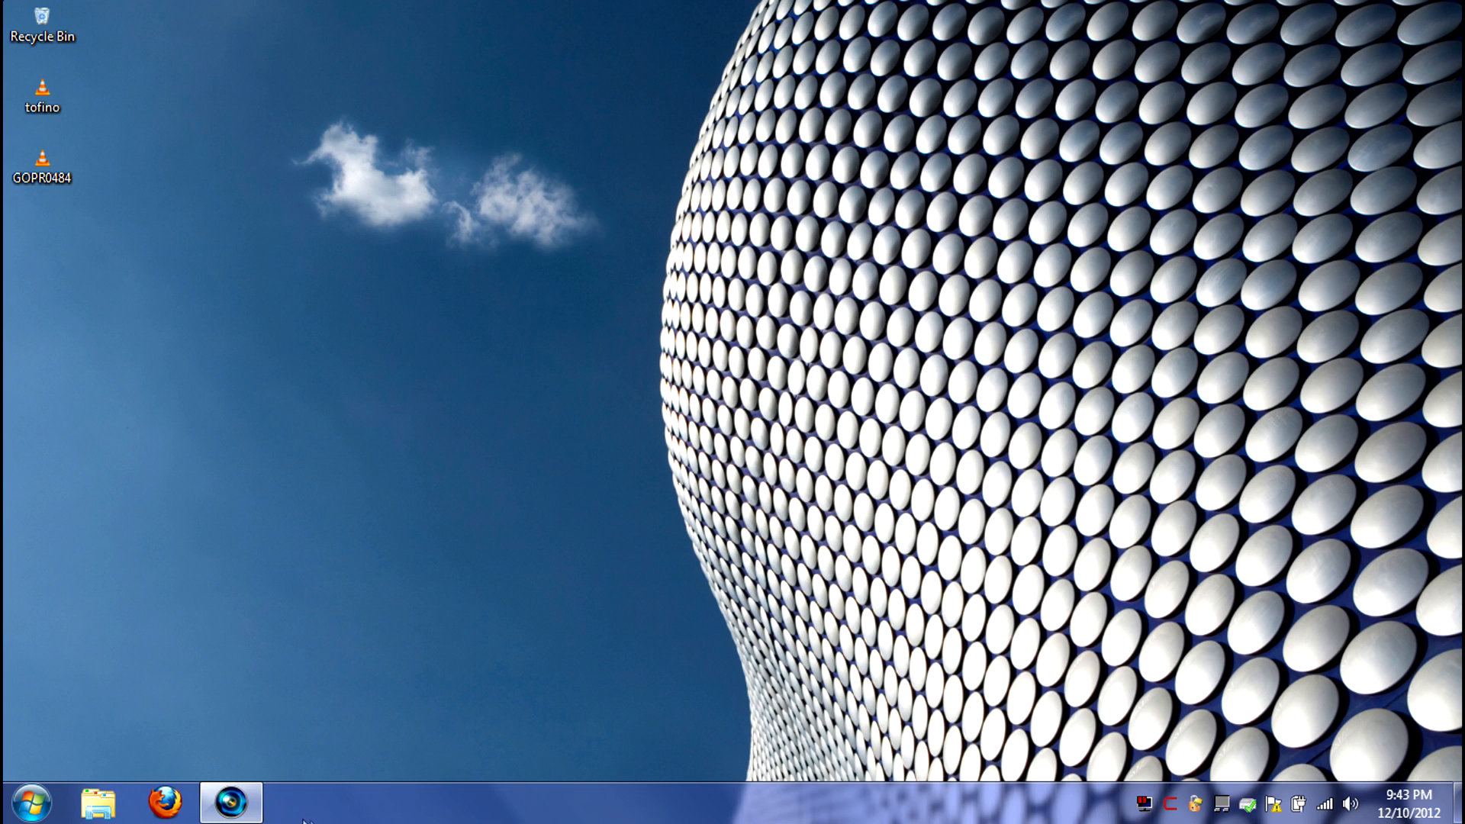
# Switch to Vegas Pro, match the project's video settings to the GOPR0484 clip, and apply them
pyautogui.click(230, 802)
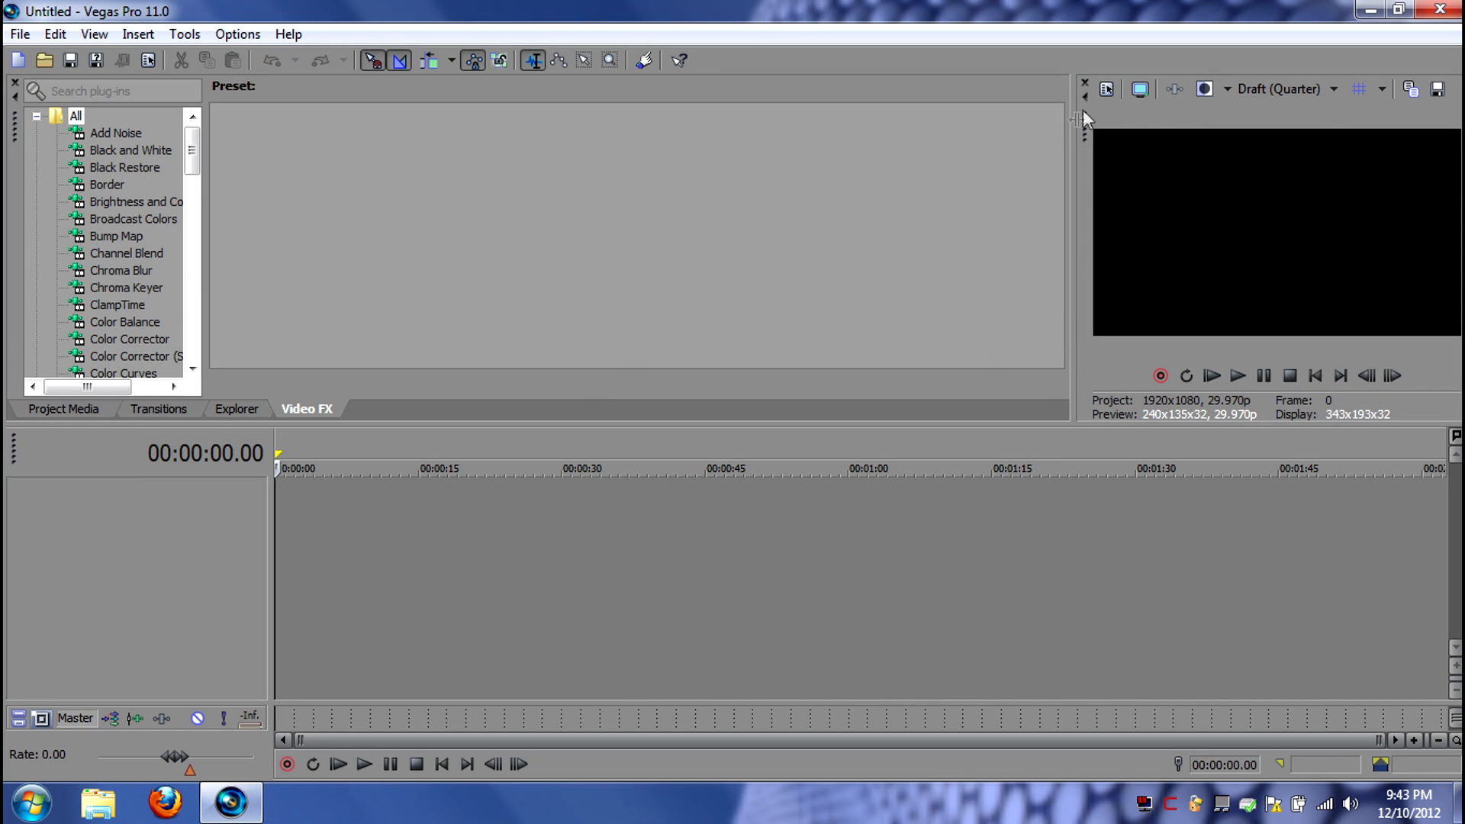
pyautogui.click(1106, 89)
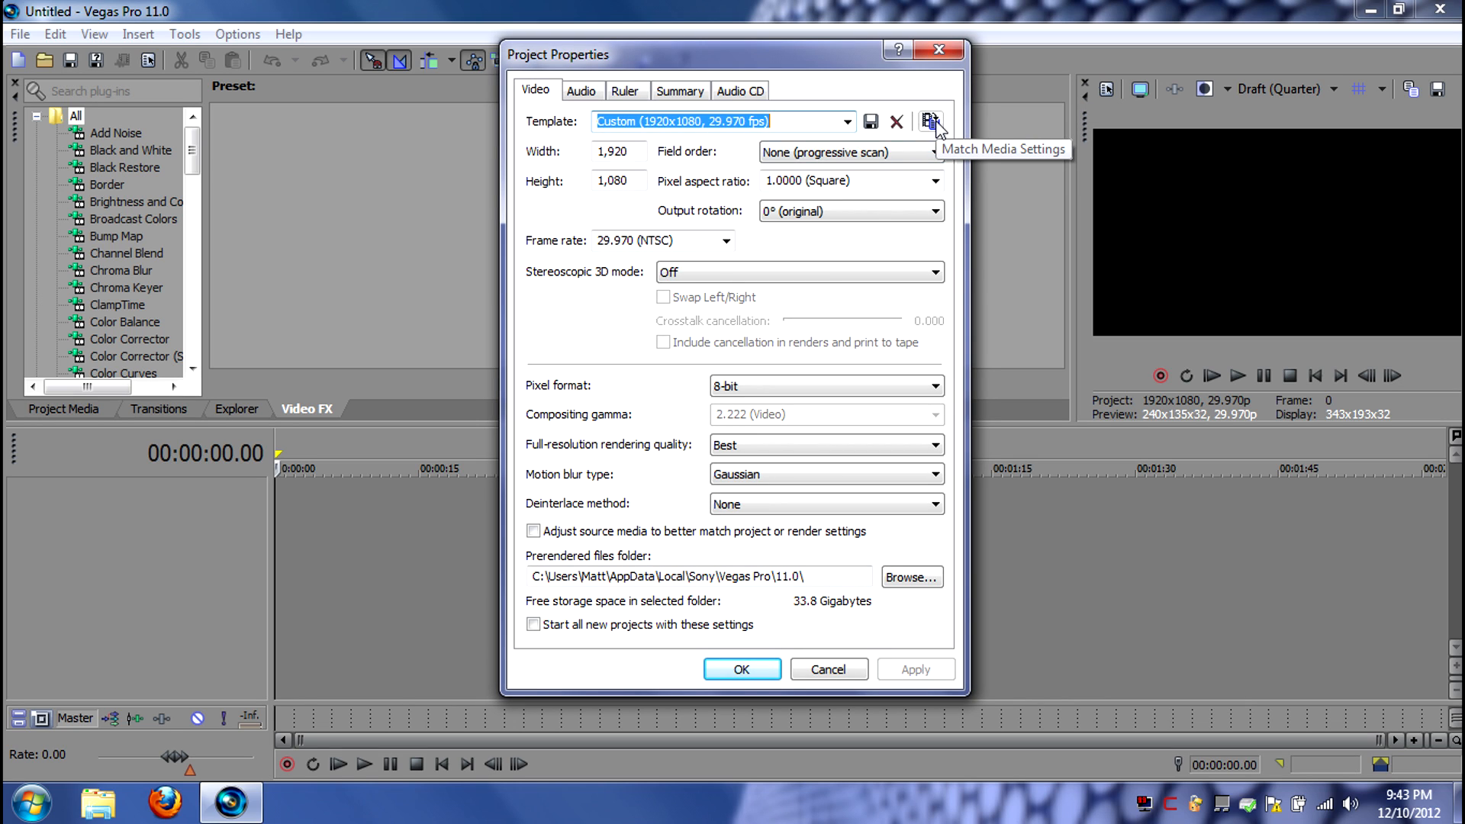
pyautogui.click(940, 49)
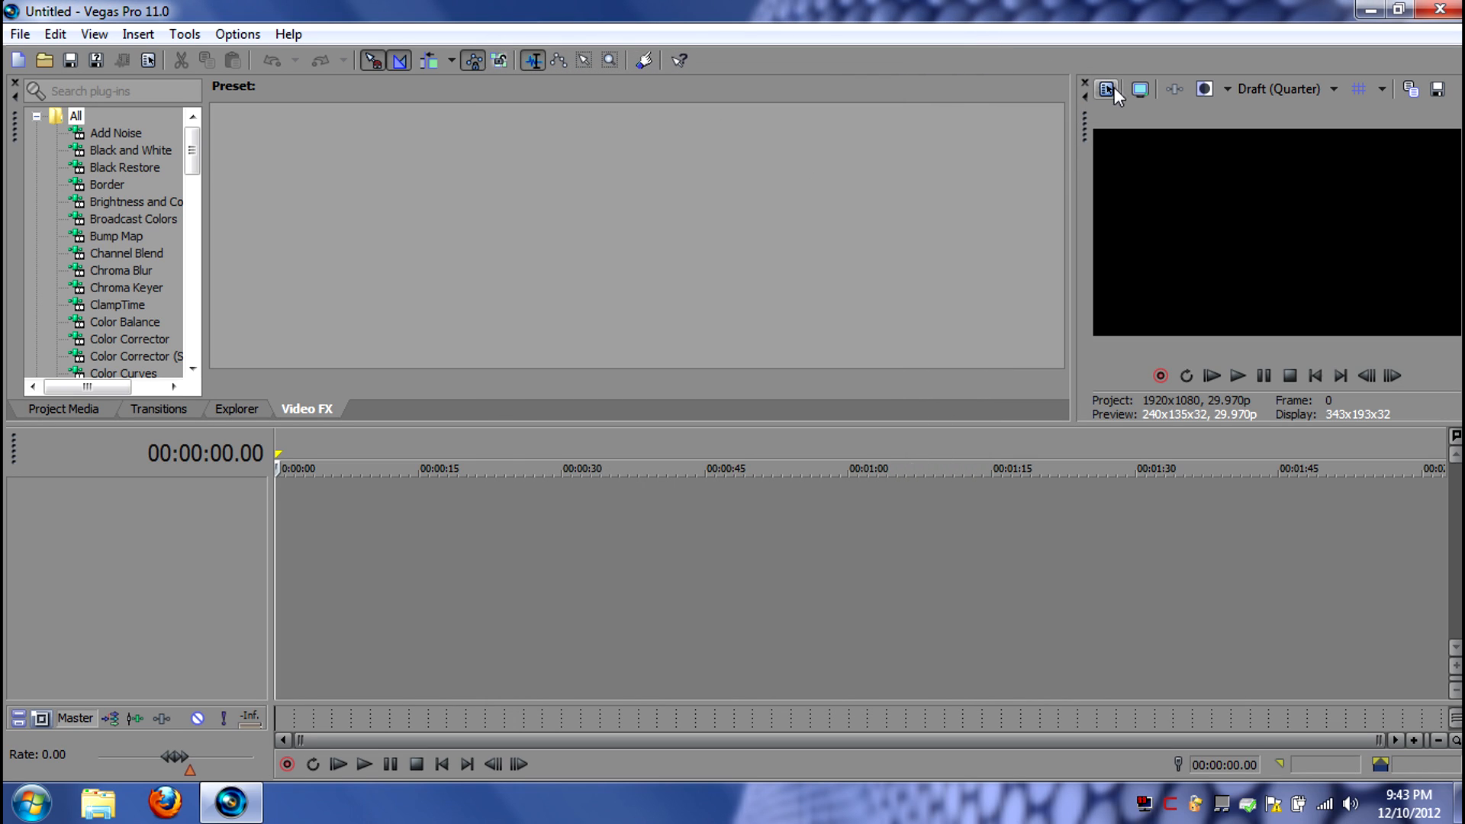
pyautogui.click(1111, 90)
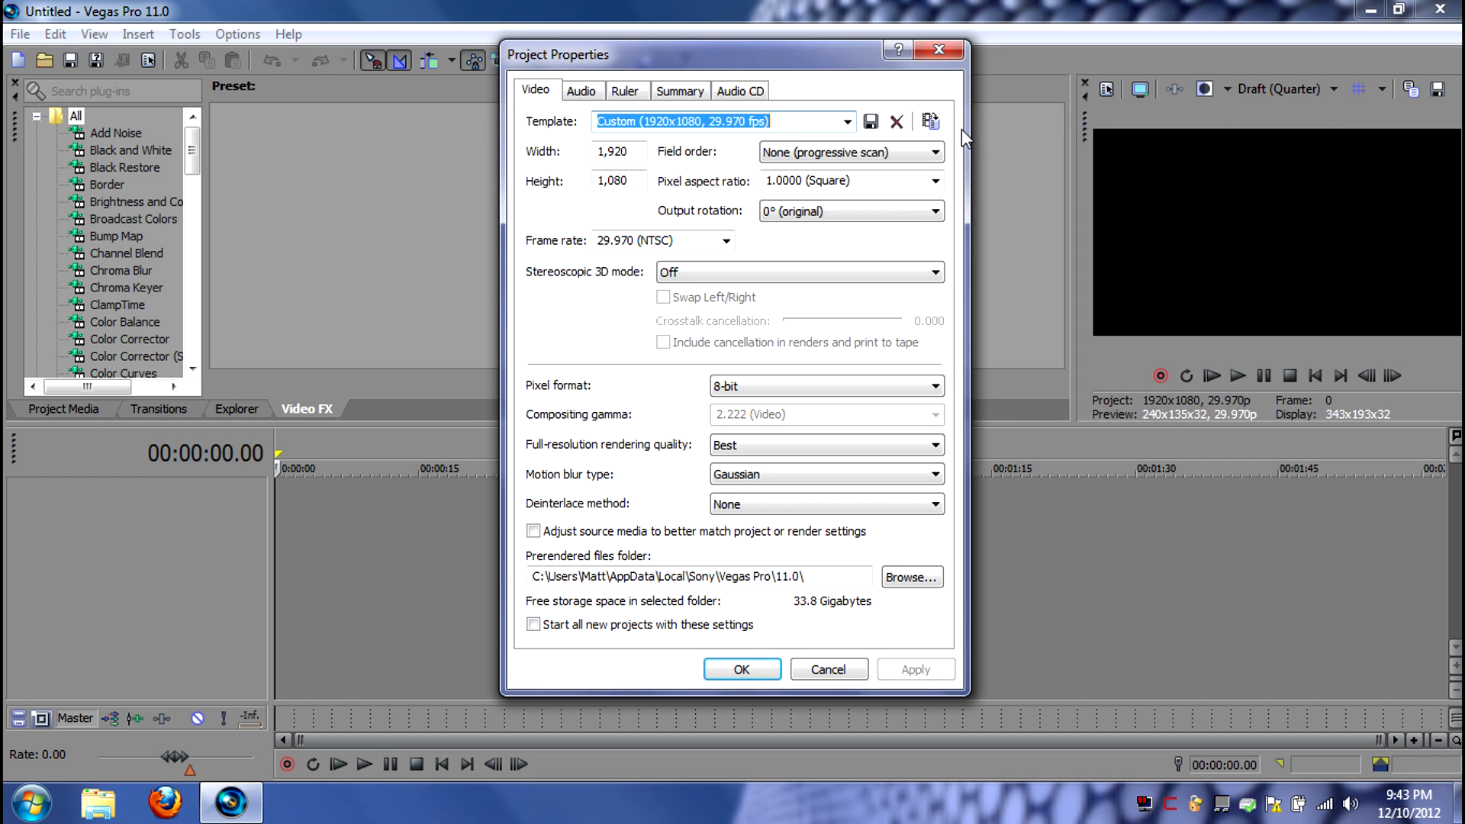
pyautogui.click(930, 122)
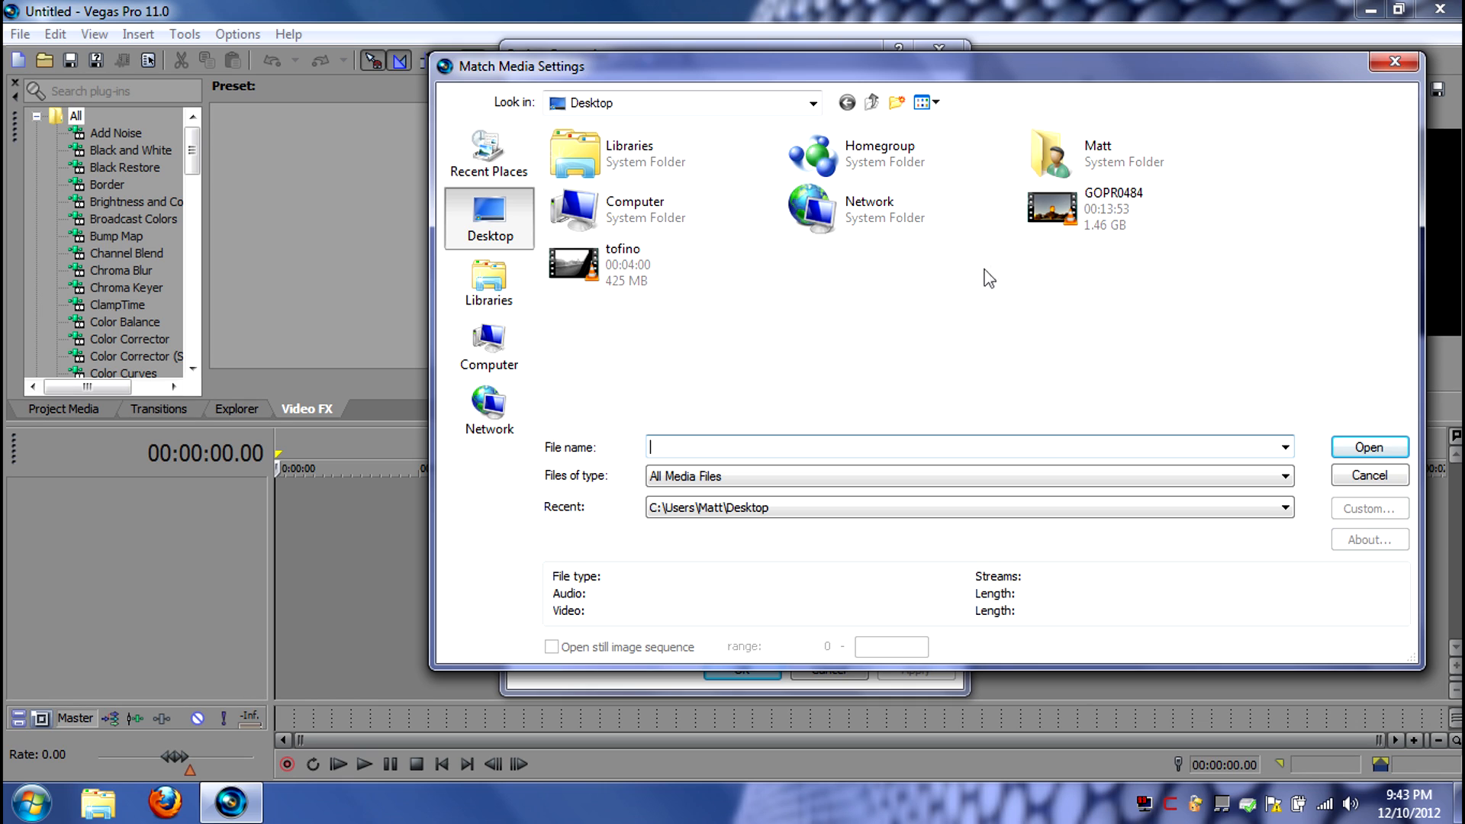
pyautogui.click(1049, 221)
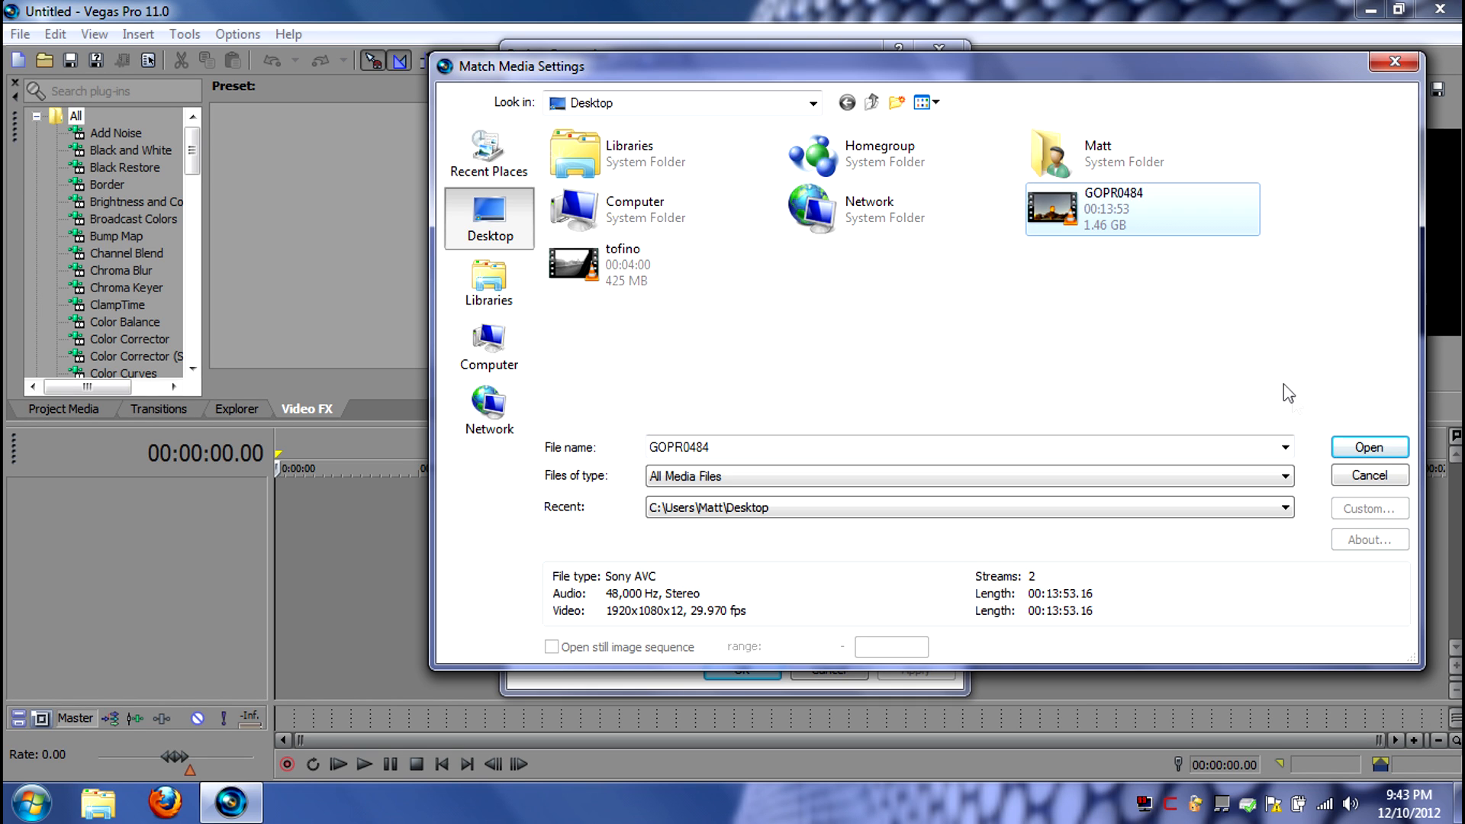
pyautogui.click(1352, 450)
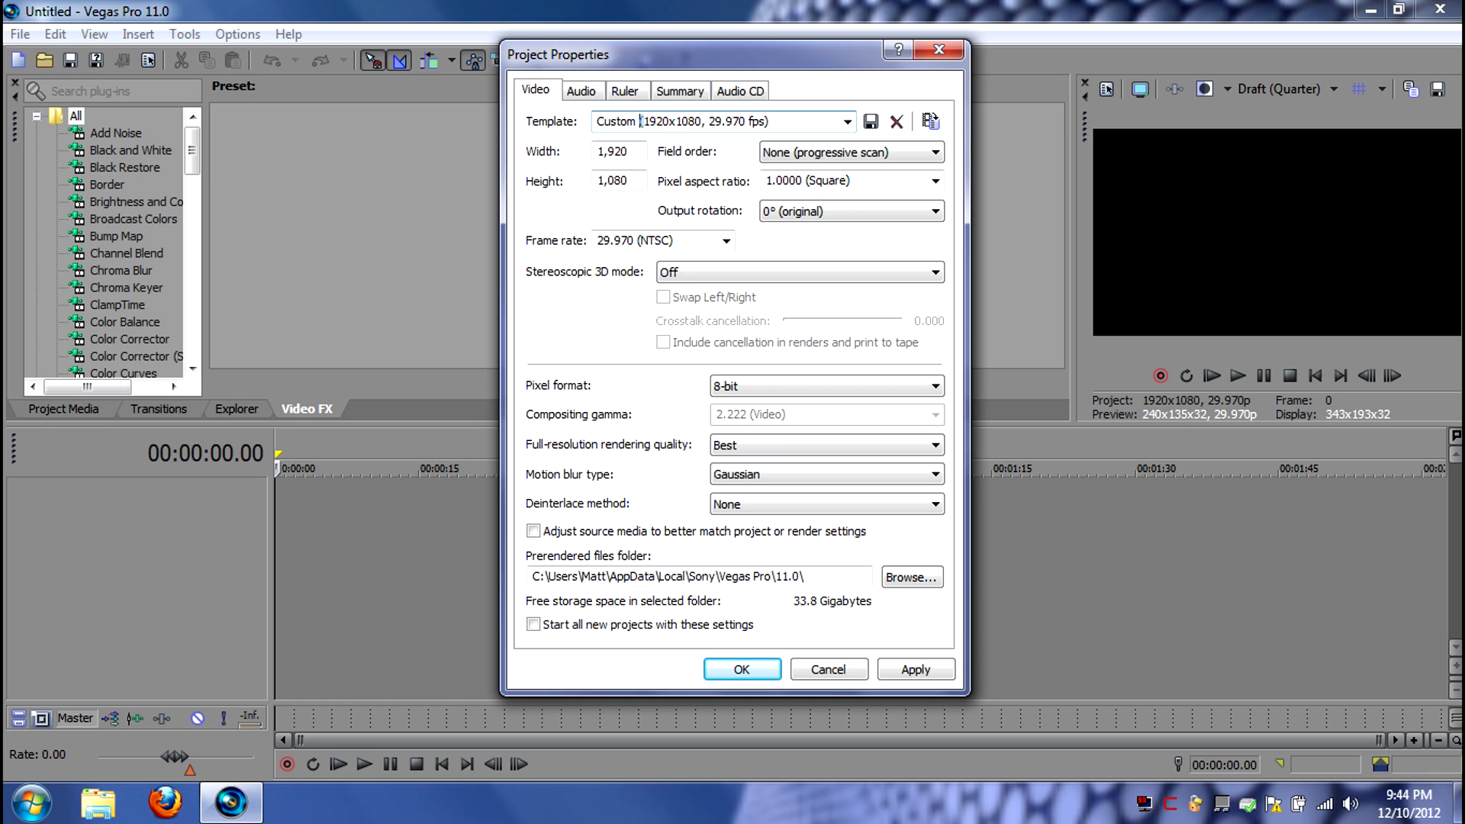
pyautogui.moveTo(640, 122); pyautogui.dragTo(726, 122)
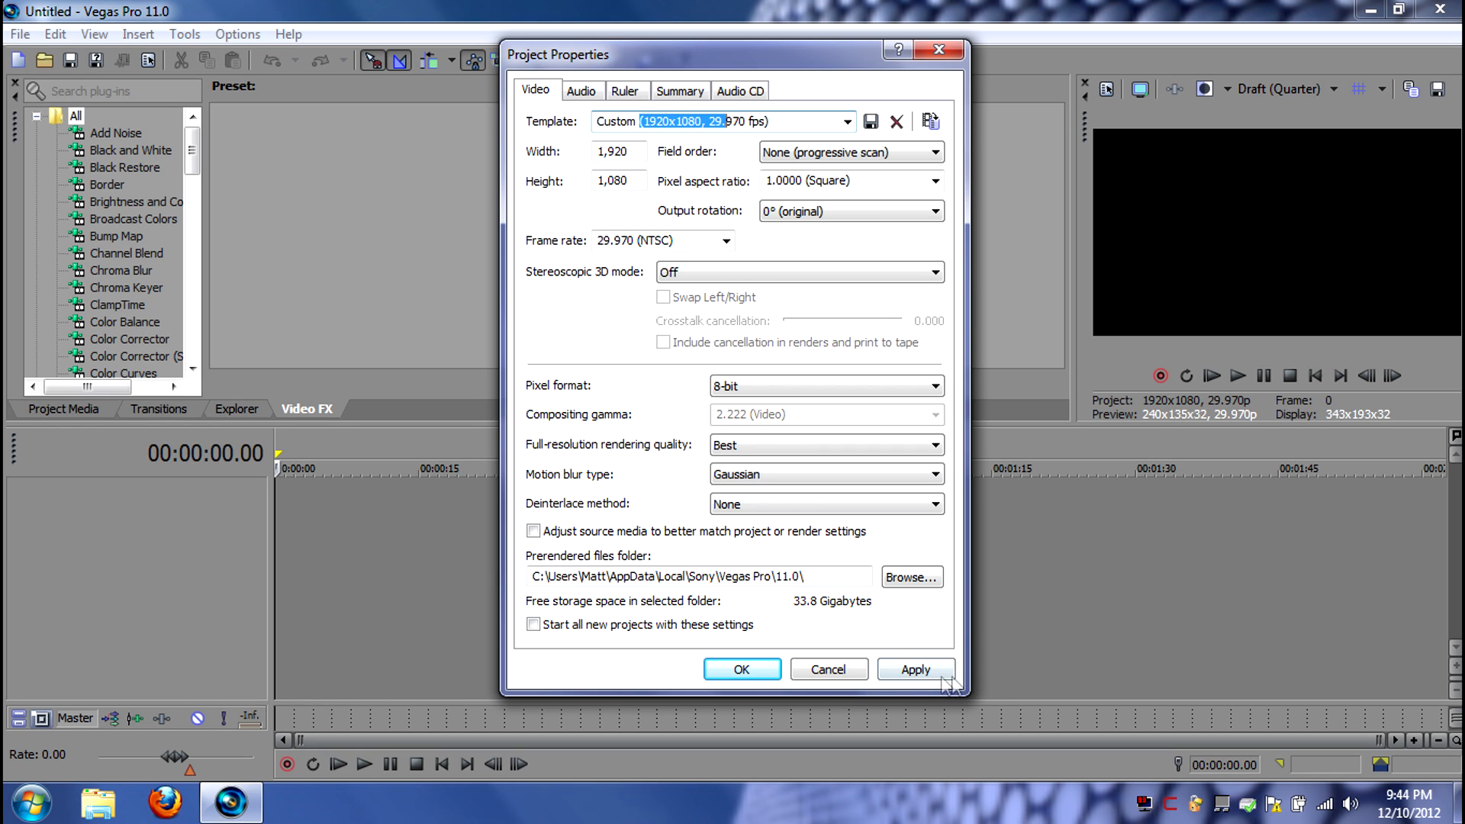
pyautogui.click(913, 670)
pyautogui.click(744, 670)
# Bring the GOPR0484 video from the desktop into the empty timeline, starting at the beginning
pyautogui.click(1371, 10)
pyautogui.moveTo(34, 168); pyautogui.dragTo(233, 706)
pyautogui.click(64, 188)
pyautogui.moveTo(64, 180); pyautogui.dragTo(291, 501)
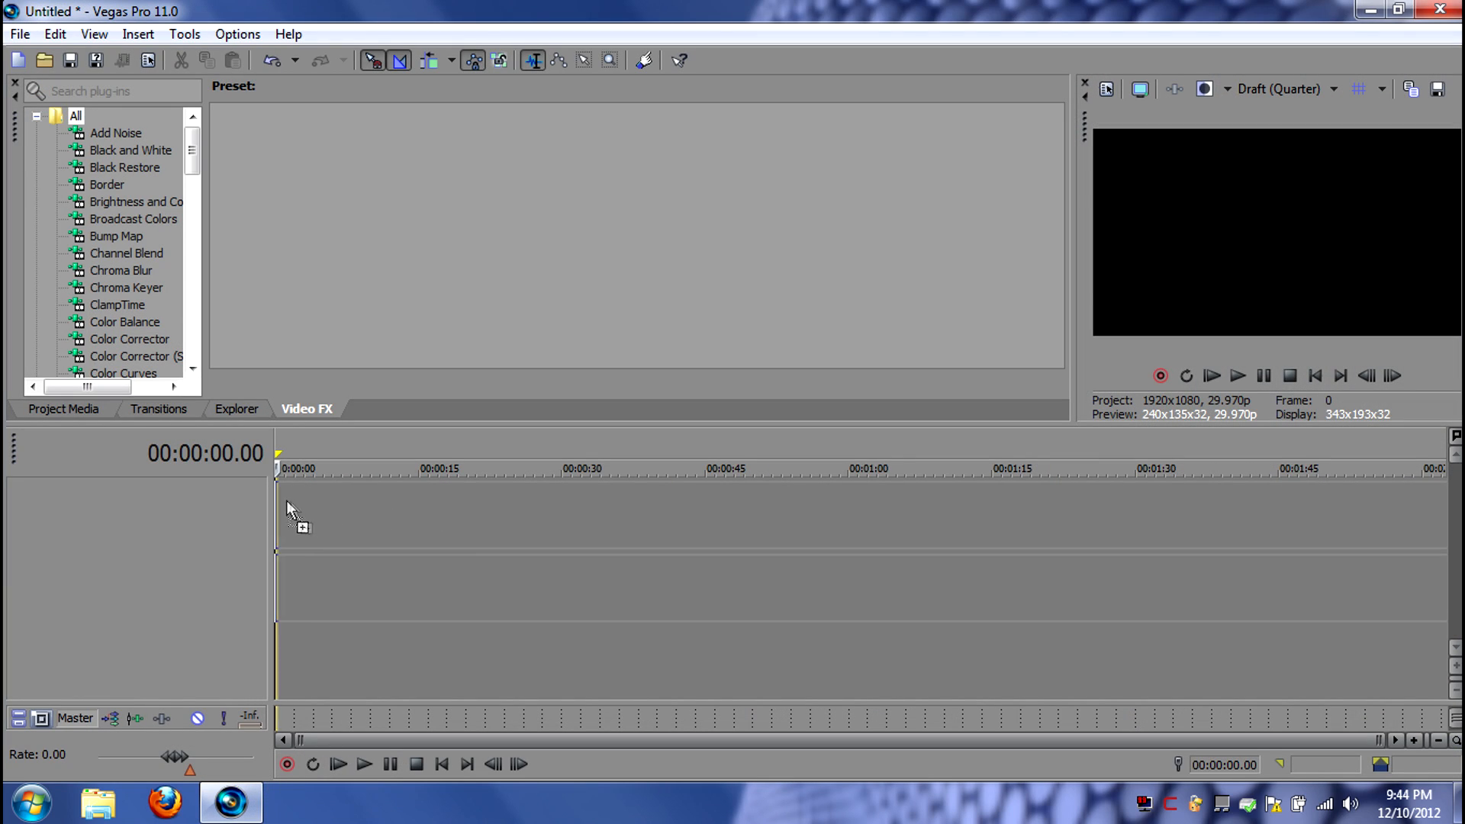
pyautogui.moveTo(176, 499); pyautogui.dragTo(177, 488)
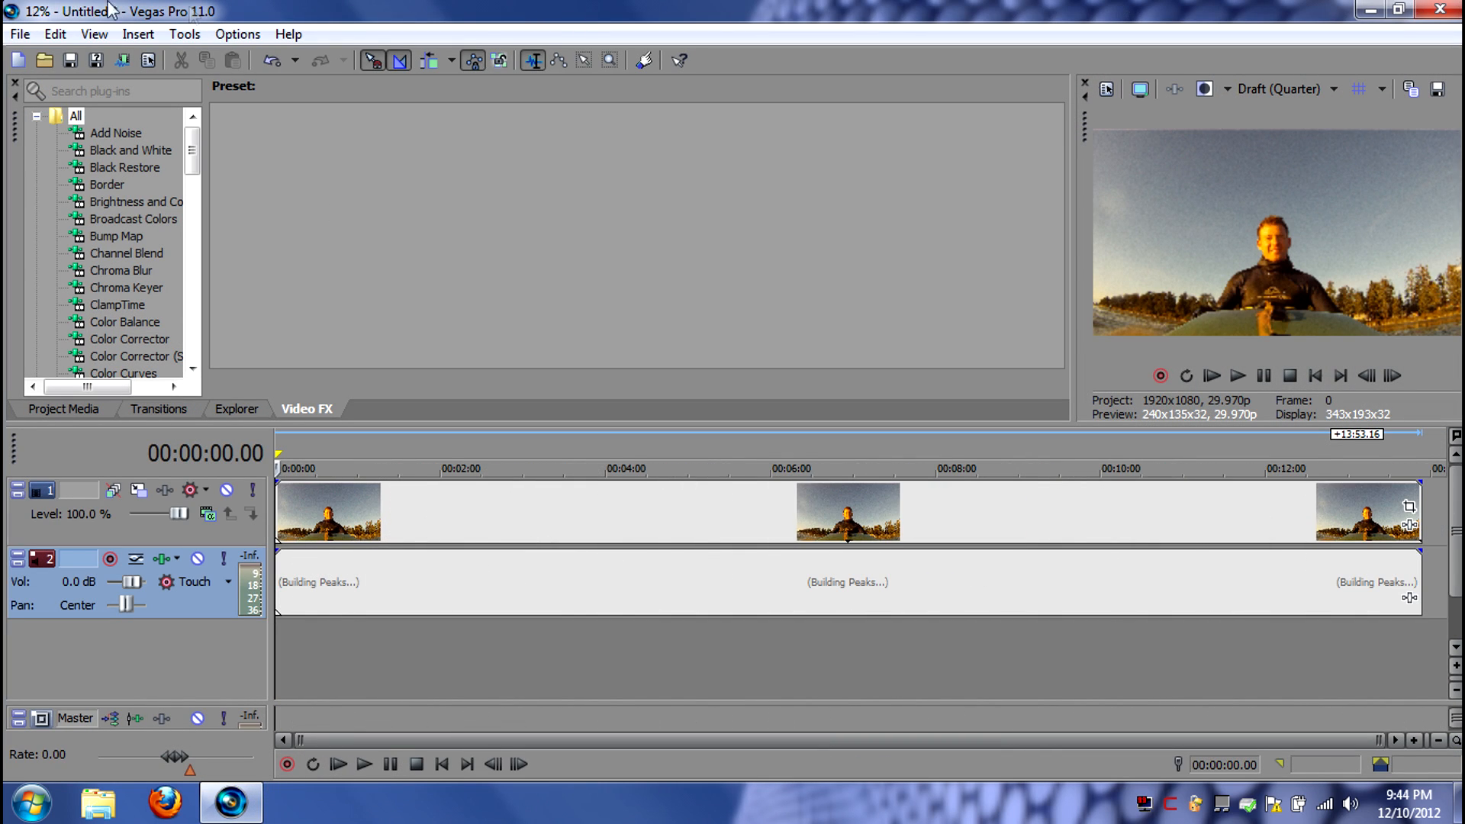
# Open the R5 render template for customization and inspect its video format choices, keeping AVC
pyautogui.click(20, 33)
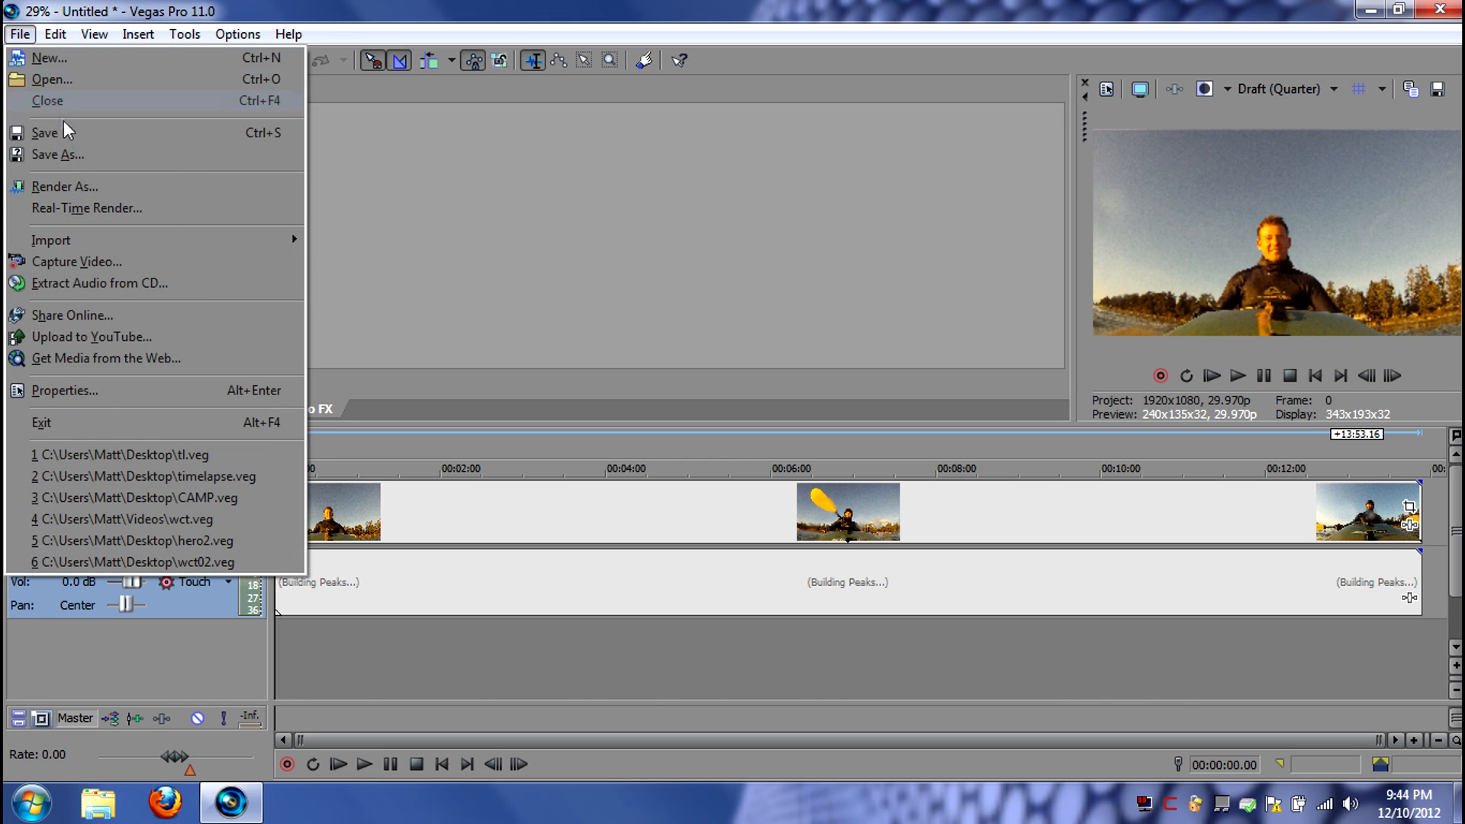
pyautogui.click(64, 186)
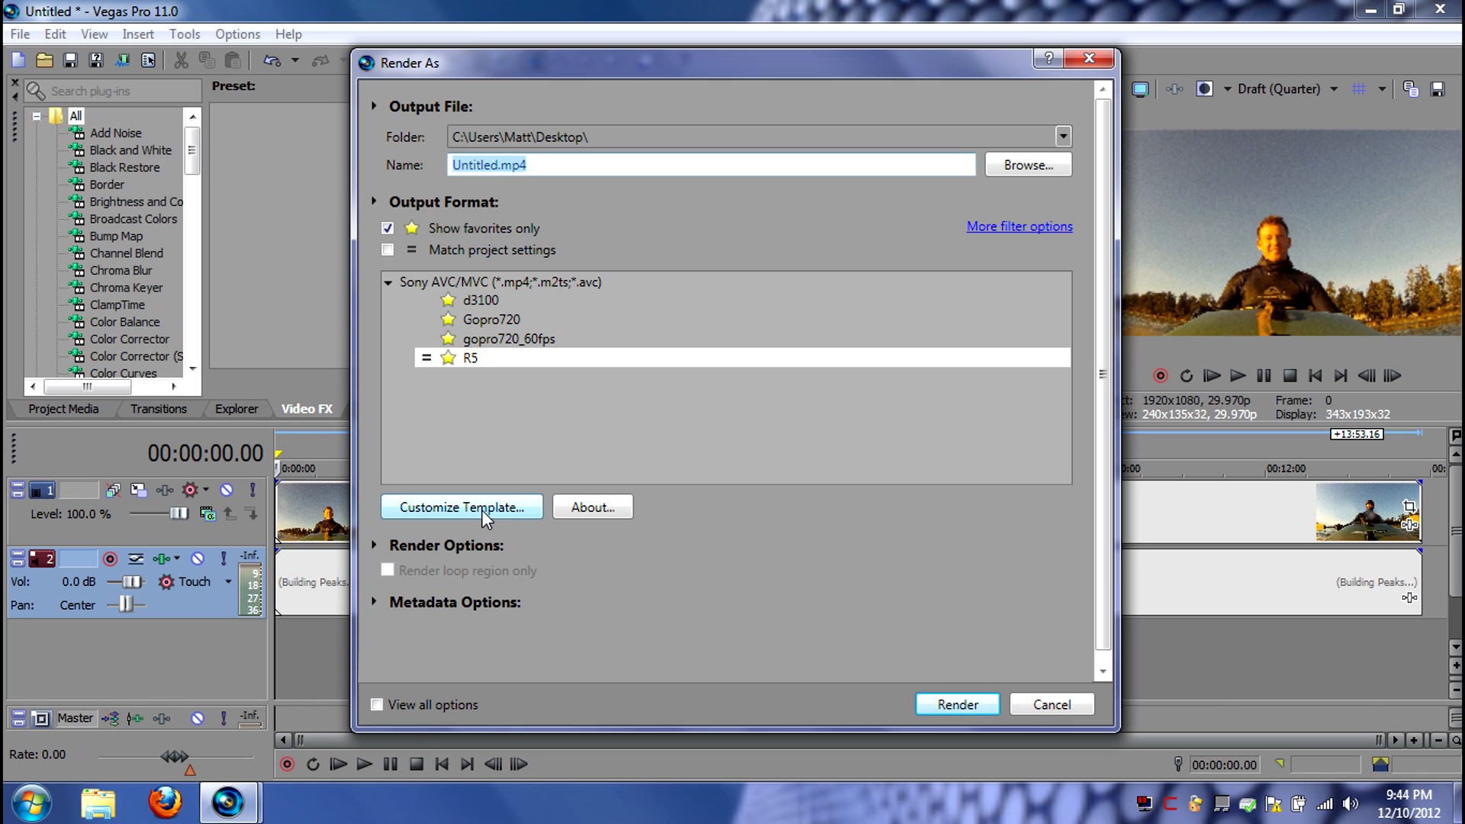
pyautogui.click(482, 510)
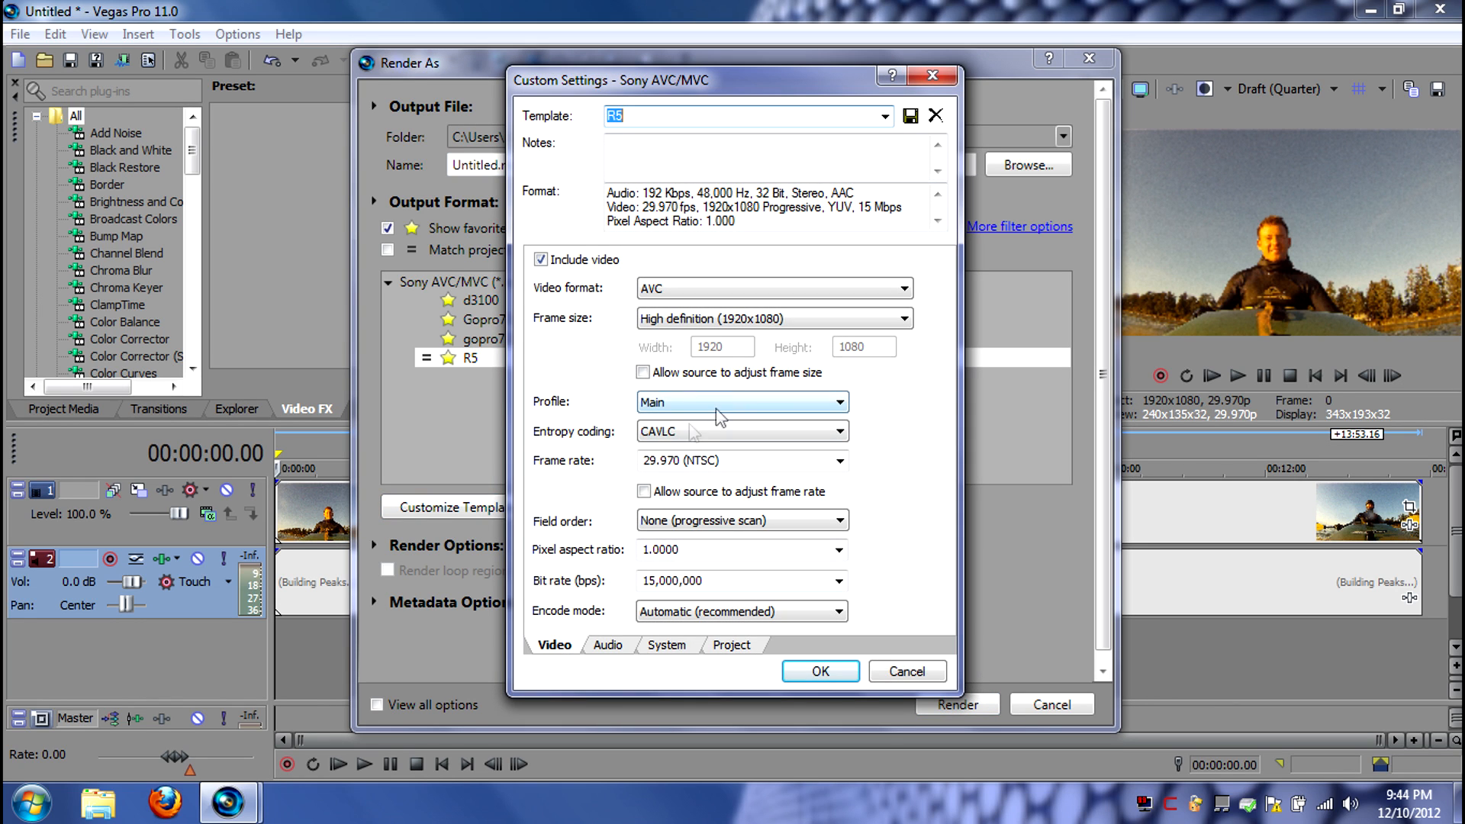
pyautogui.click(687, 296)
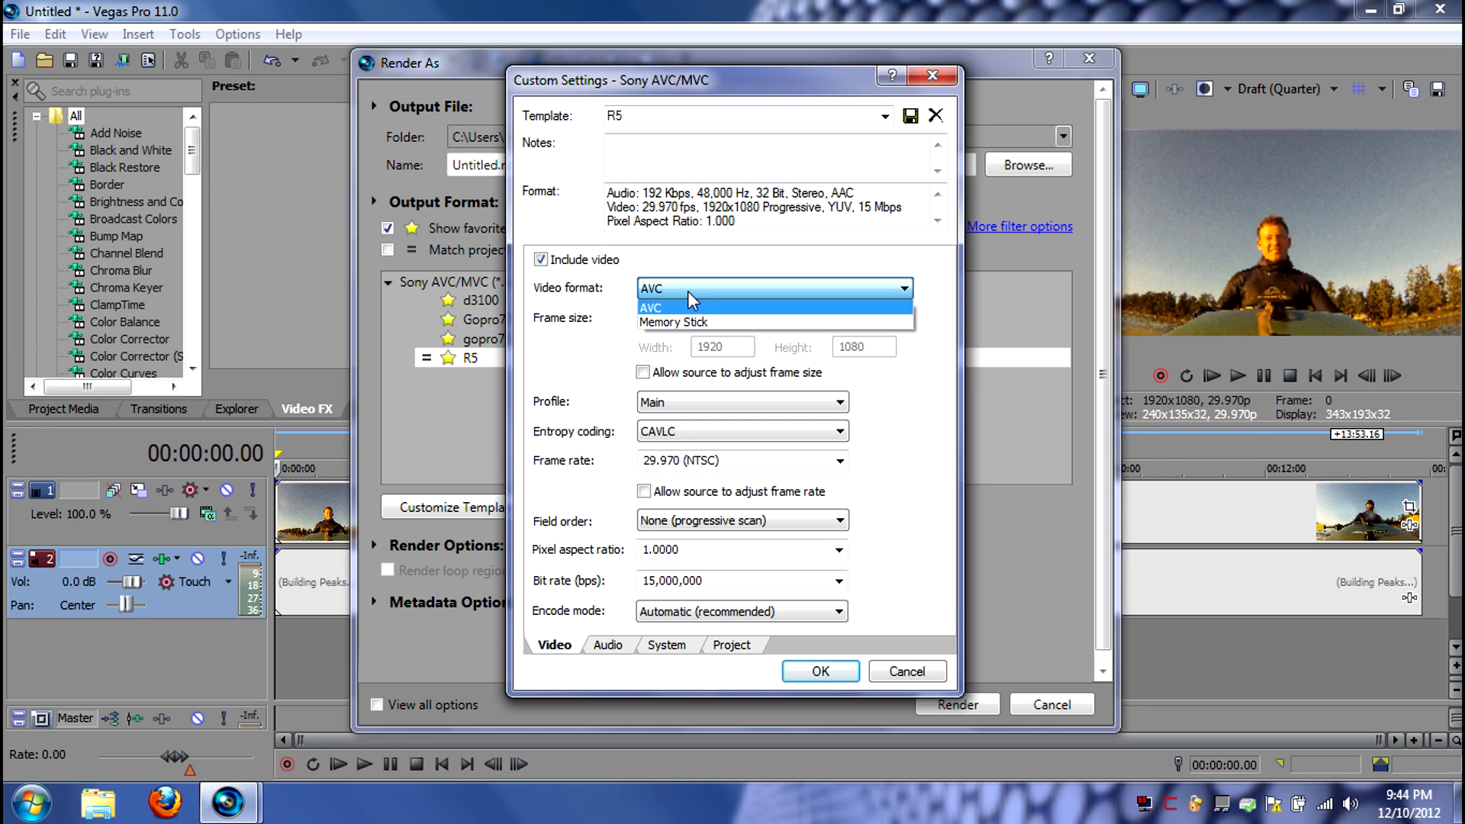
pyautogui.click(689, 302)
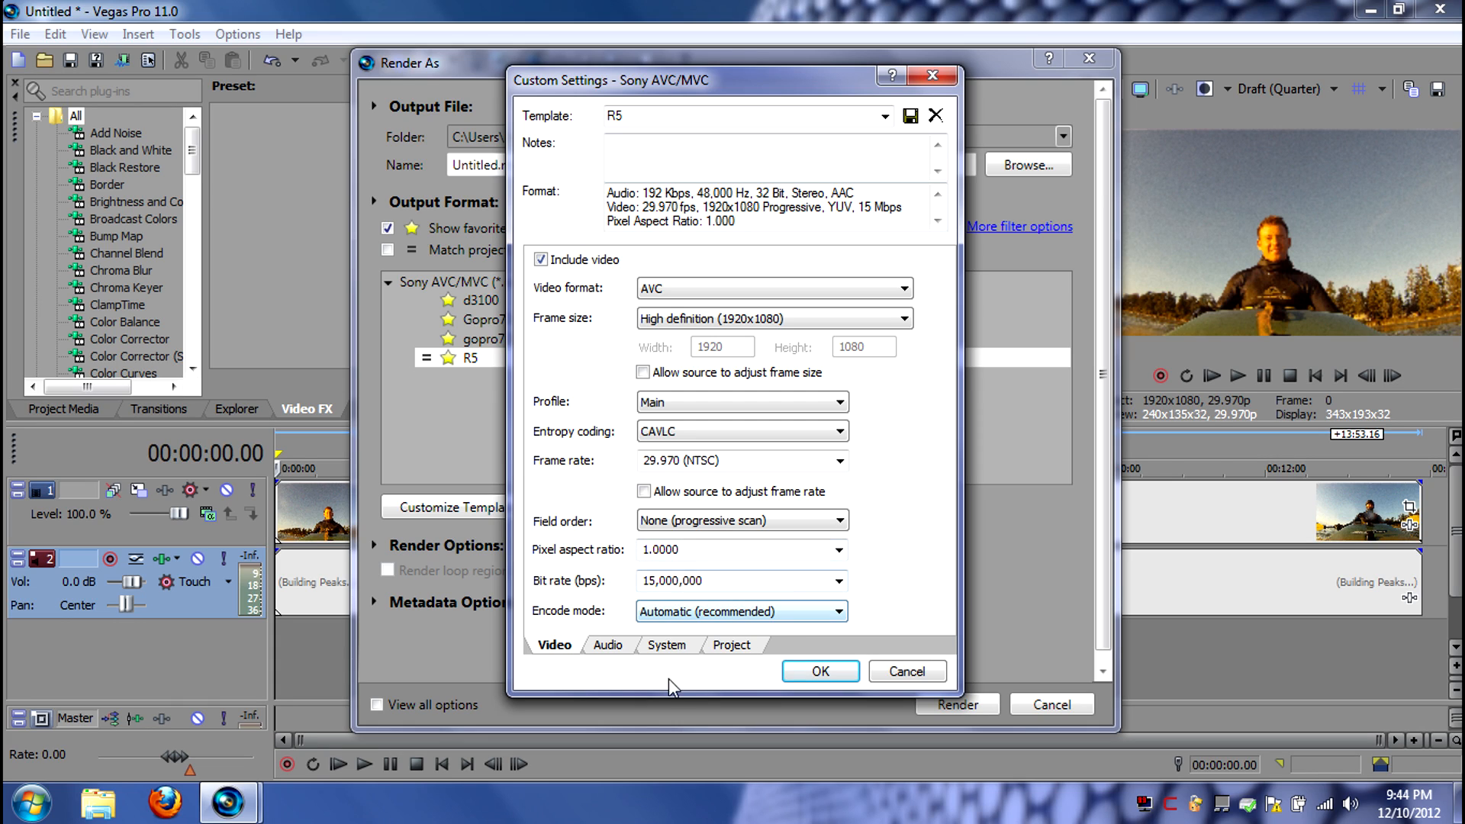
# Review the R5 template's audio settings, including the bit rate and audio coding mode choices, without changing them
pyautogui.click(609, 646)
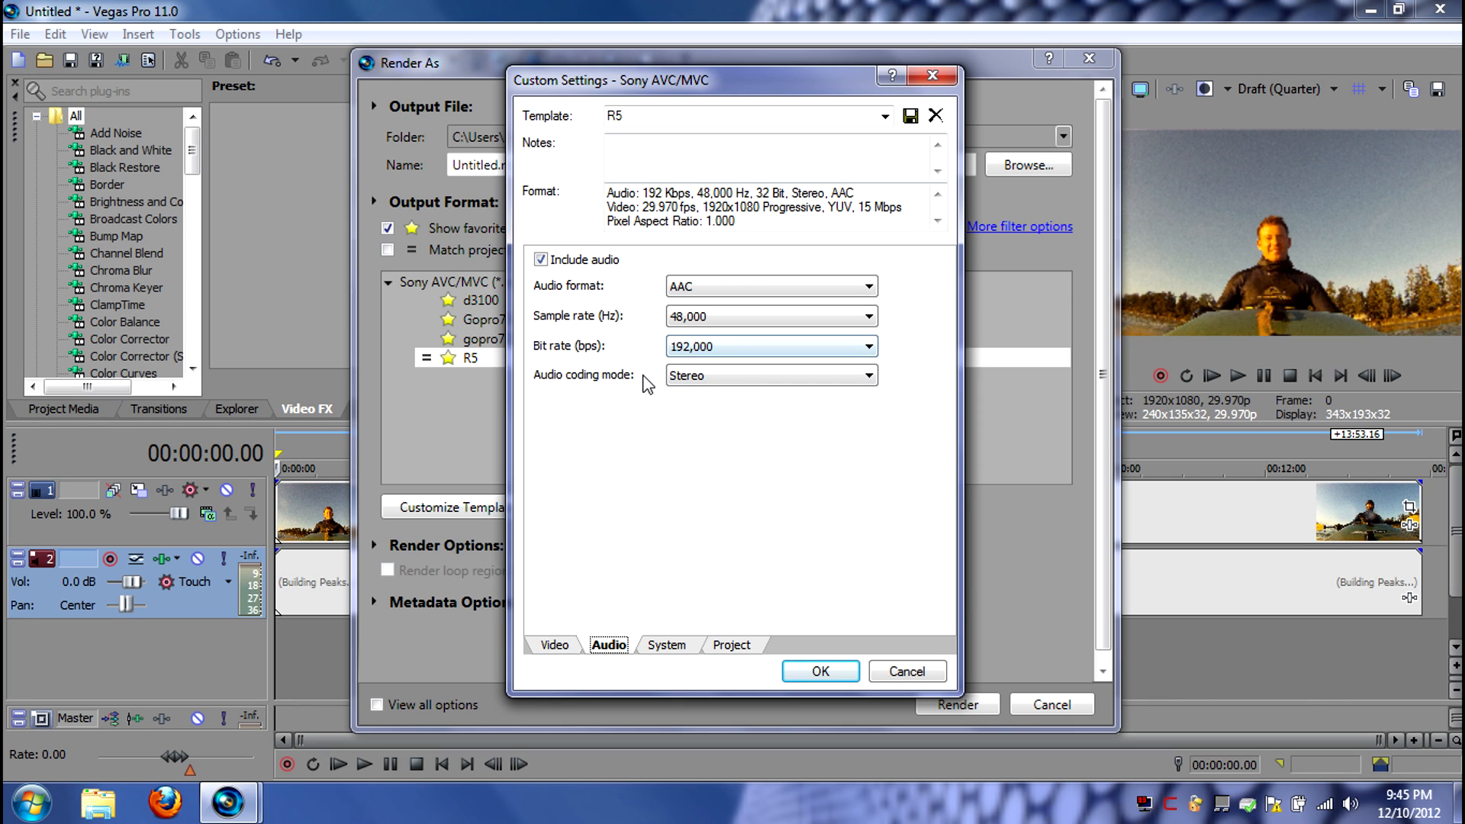
pyautogui.click(721, 352)
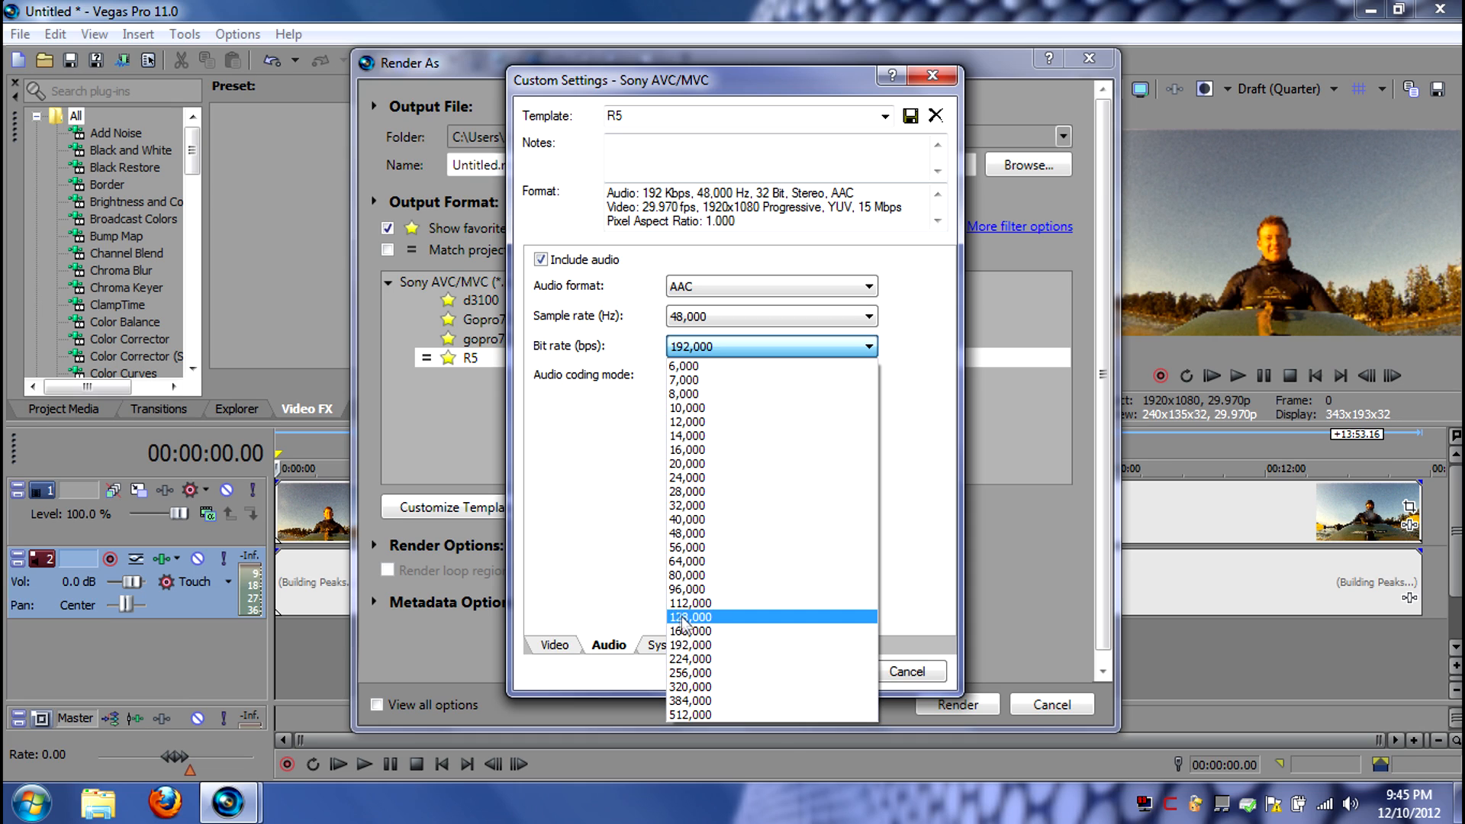
pyautogui.click(953, 336)
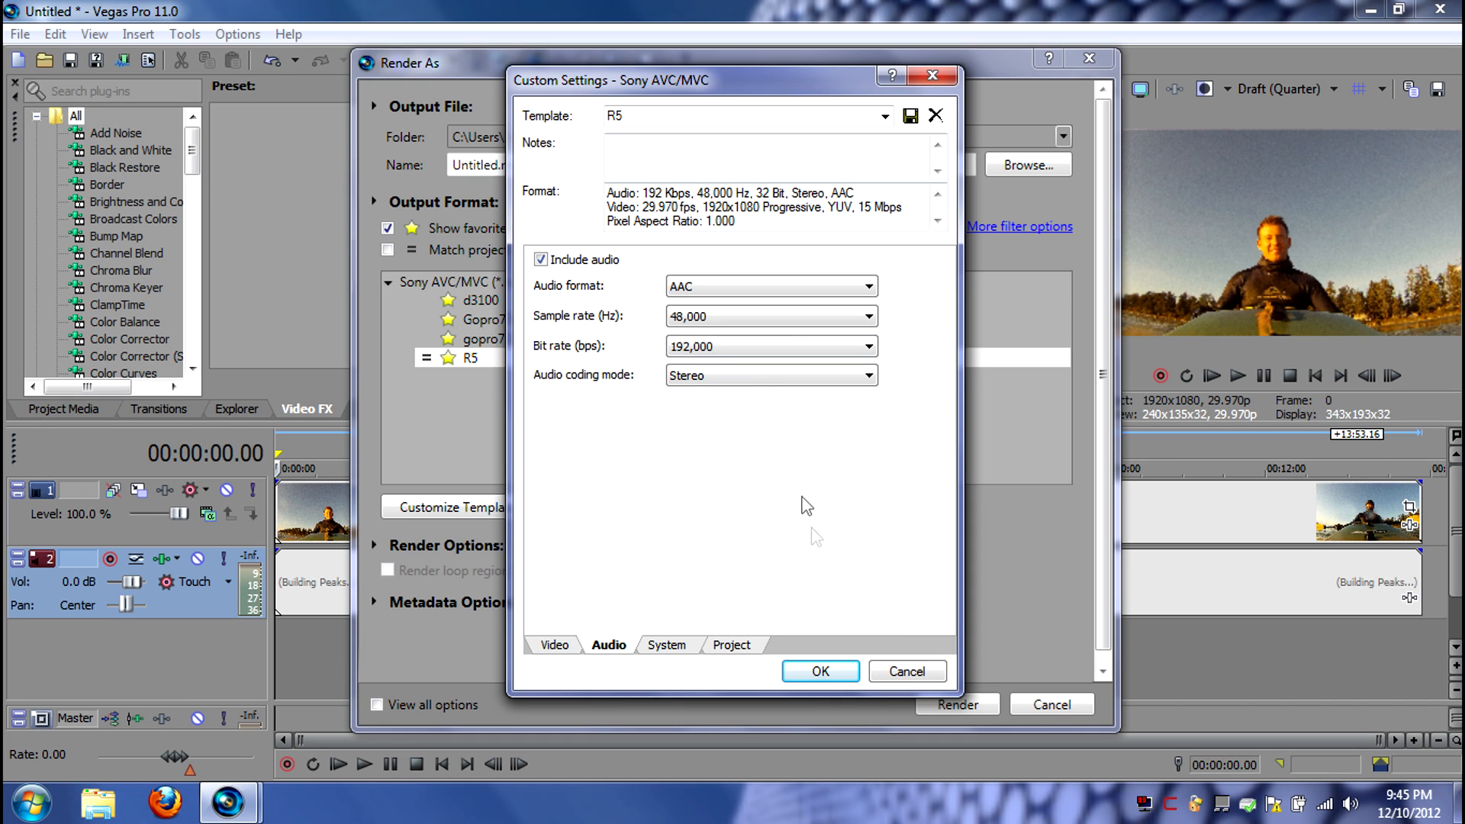
pyautogui.click(734, 372)
pyautogui.click(920, 397)
# Return to the R5 template's video settings, highlight the template name, and accept the custom settings
pyautogui.click(578, 645)
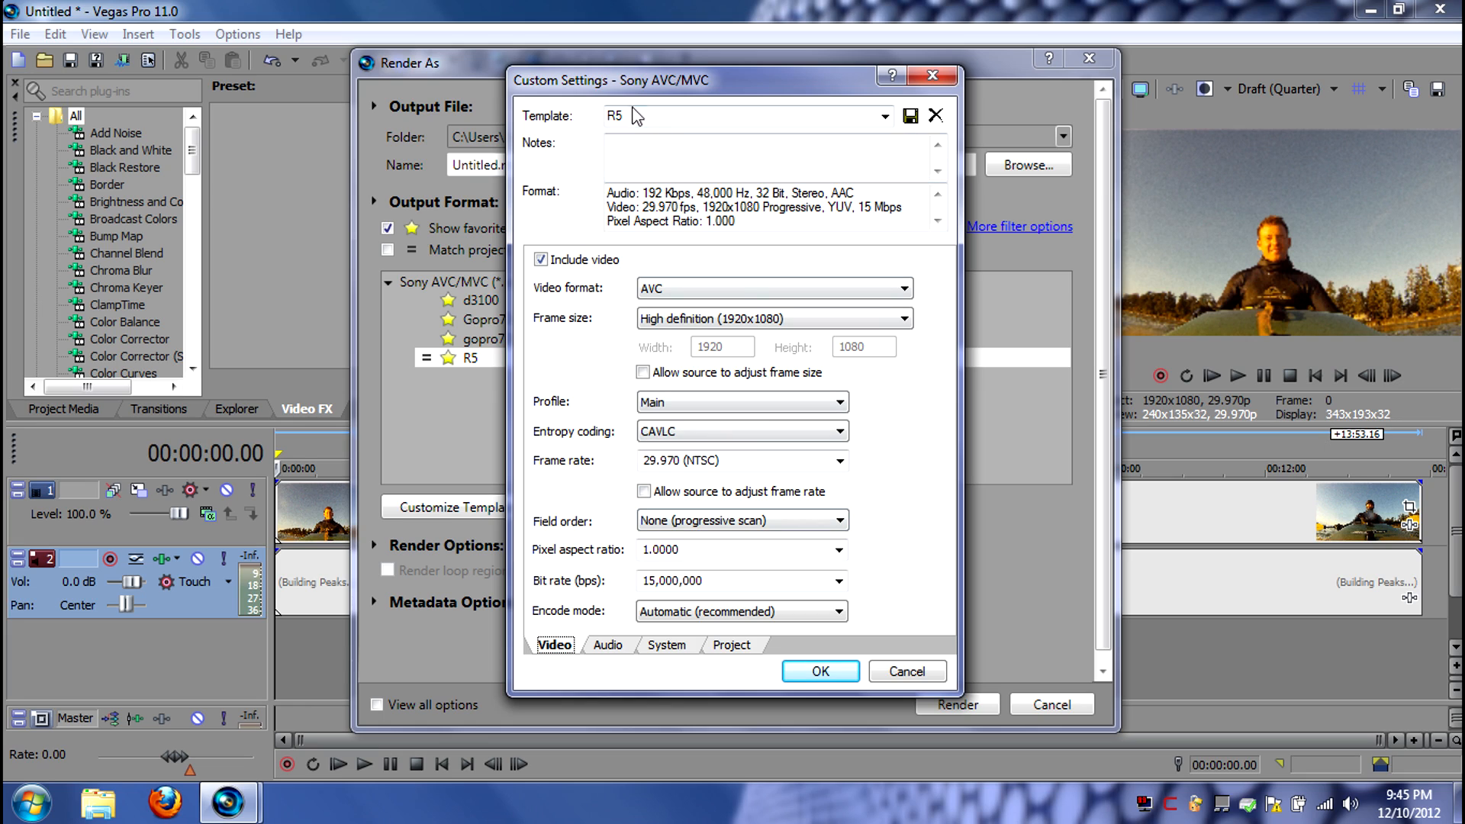
pyautogui.moveTo(632, 116); pyautogui.dragTo(556, 117)
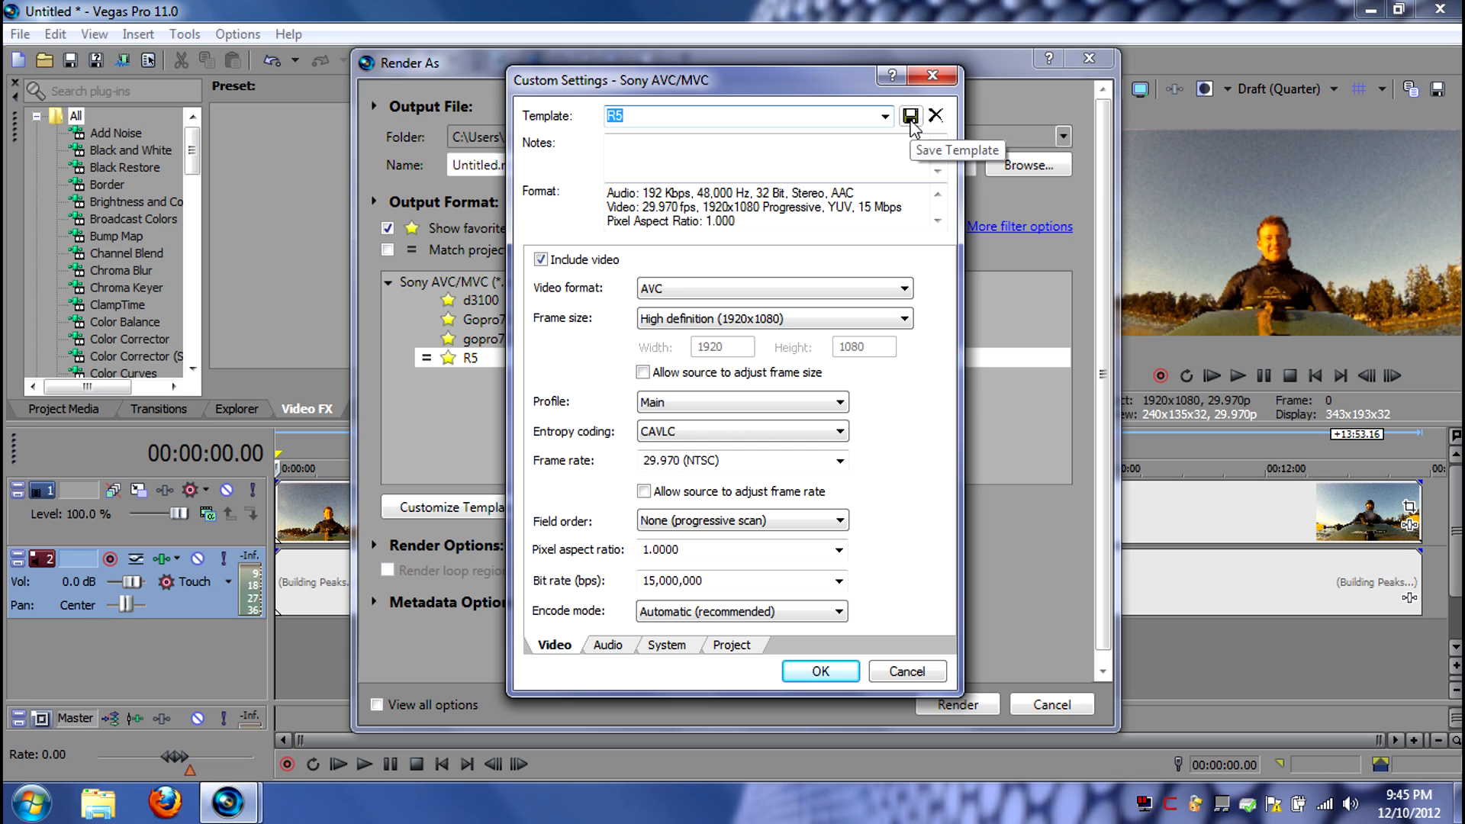
pyautogui.click(822, 671)
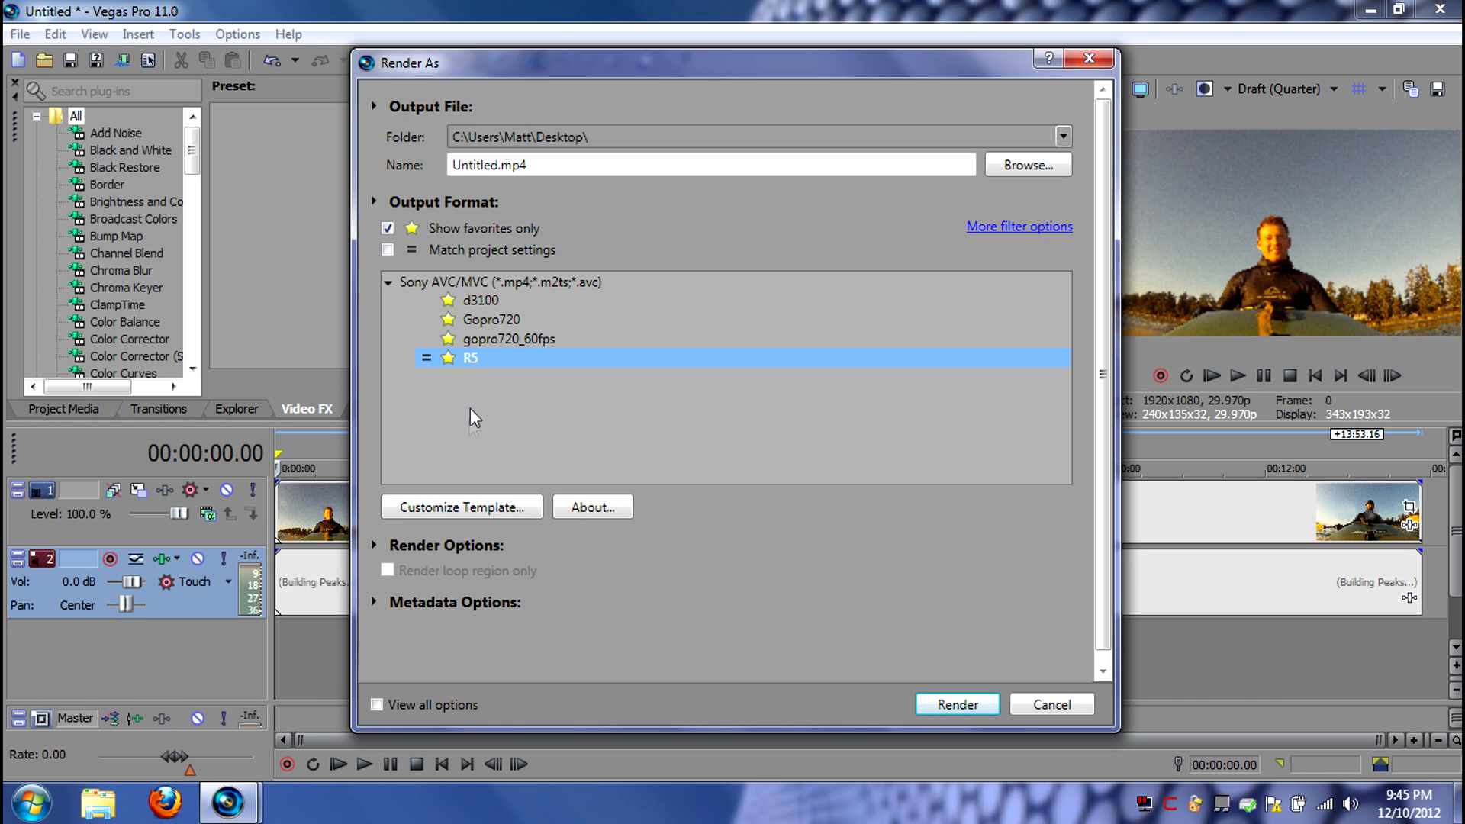
# Show all render formats, restore the favorites-only list, and close the render dialog without rendering
pyautogui.click(448, 361)
pyautogui.click(450, 360)
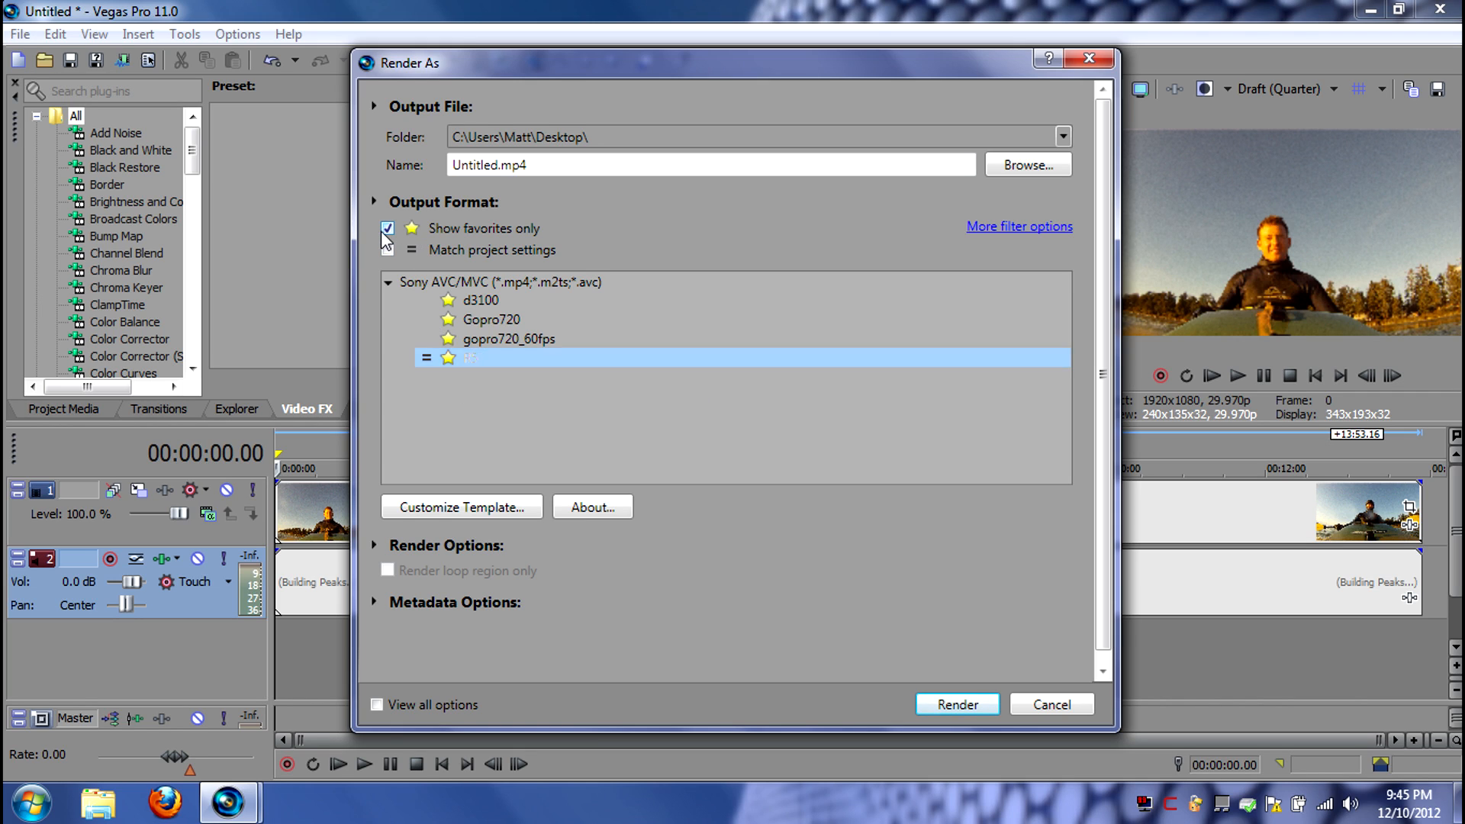
pyautogui.click(388, 228)
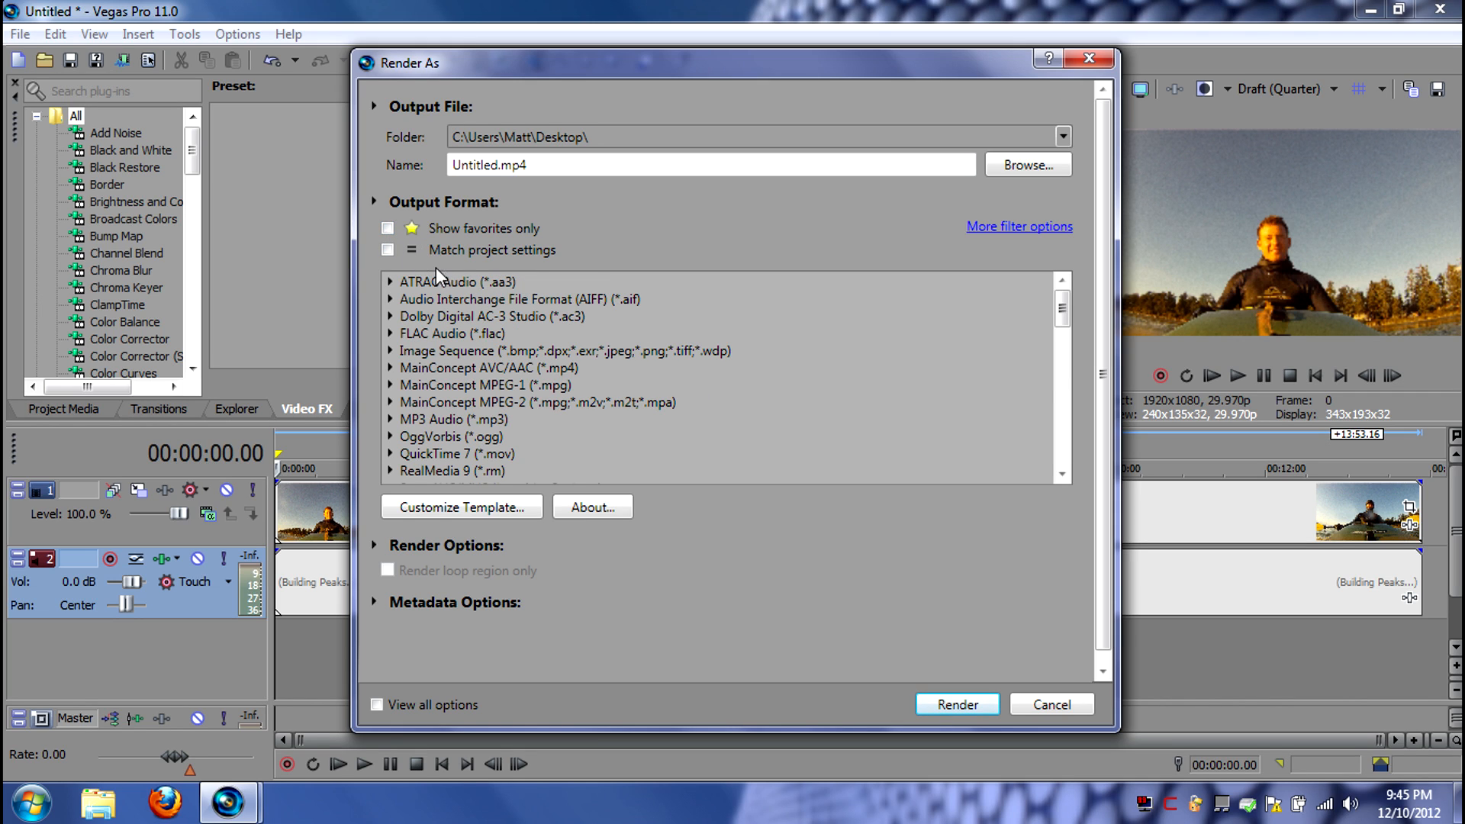
pyautogui.click(388, 228)
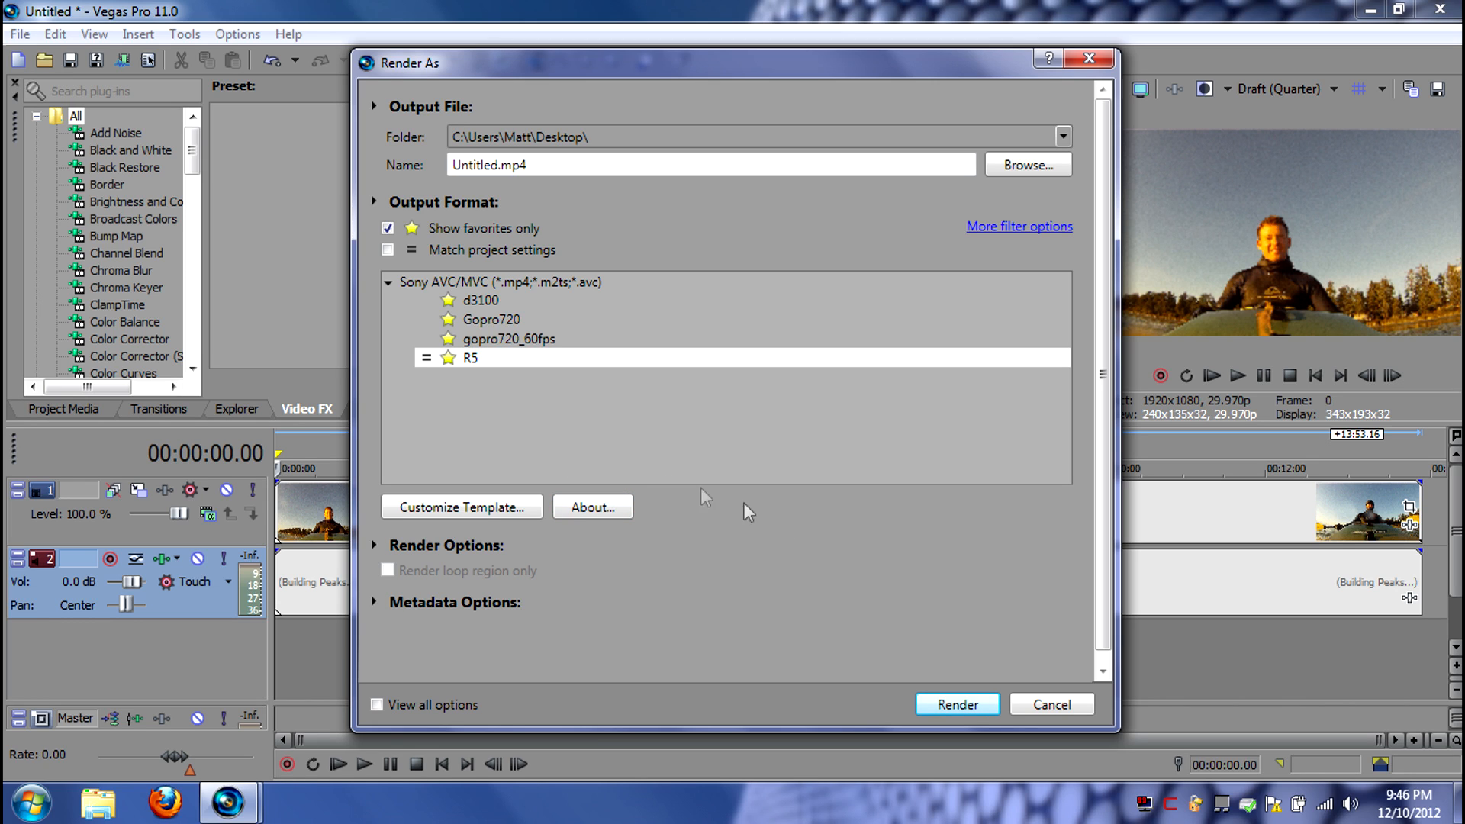
pyautogui.click(1051, 706)
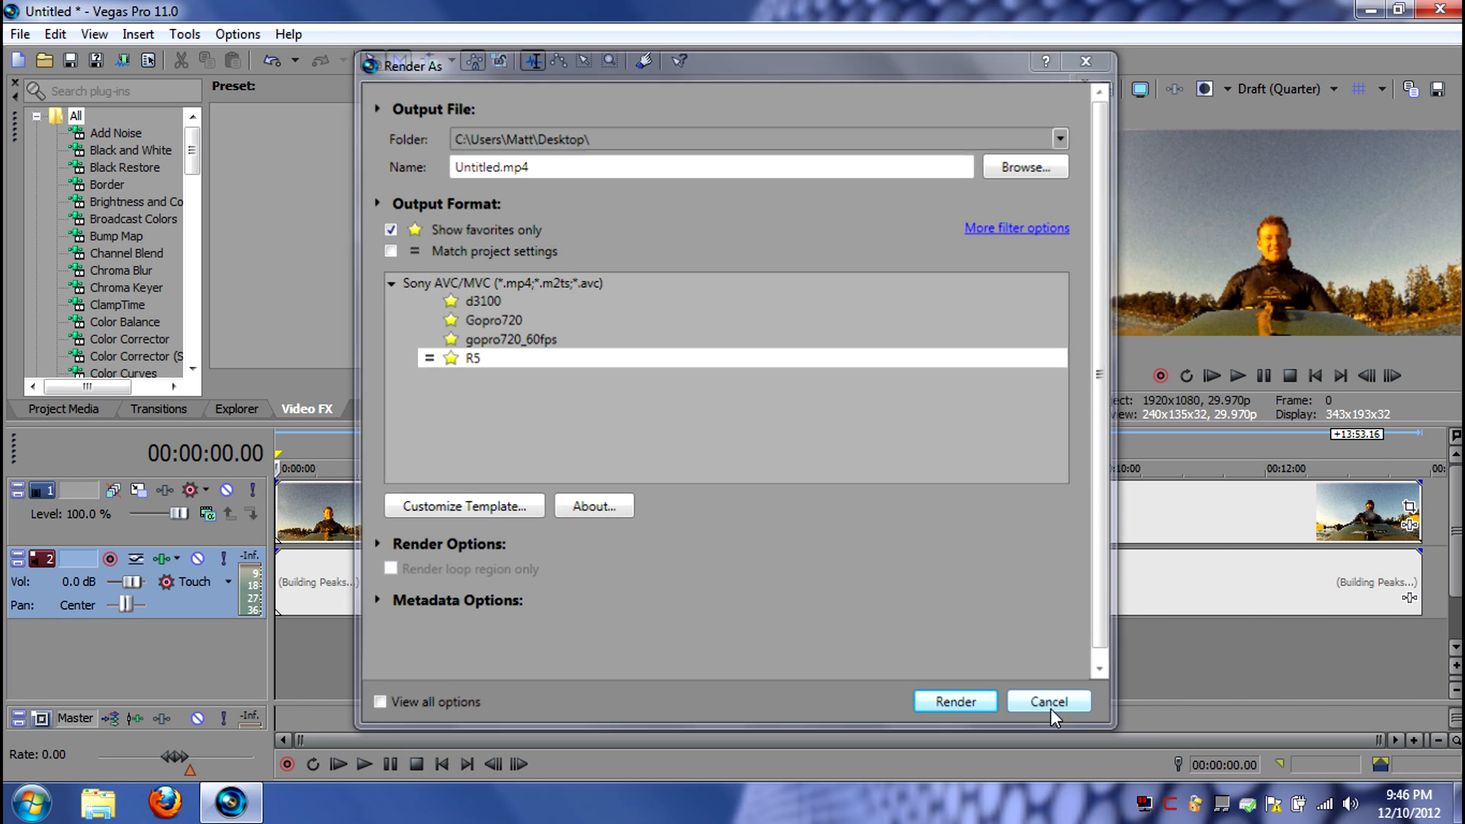